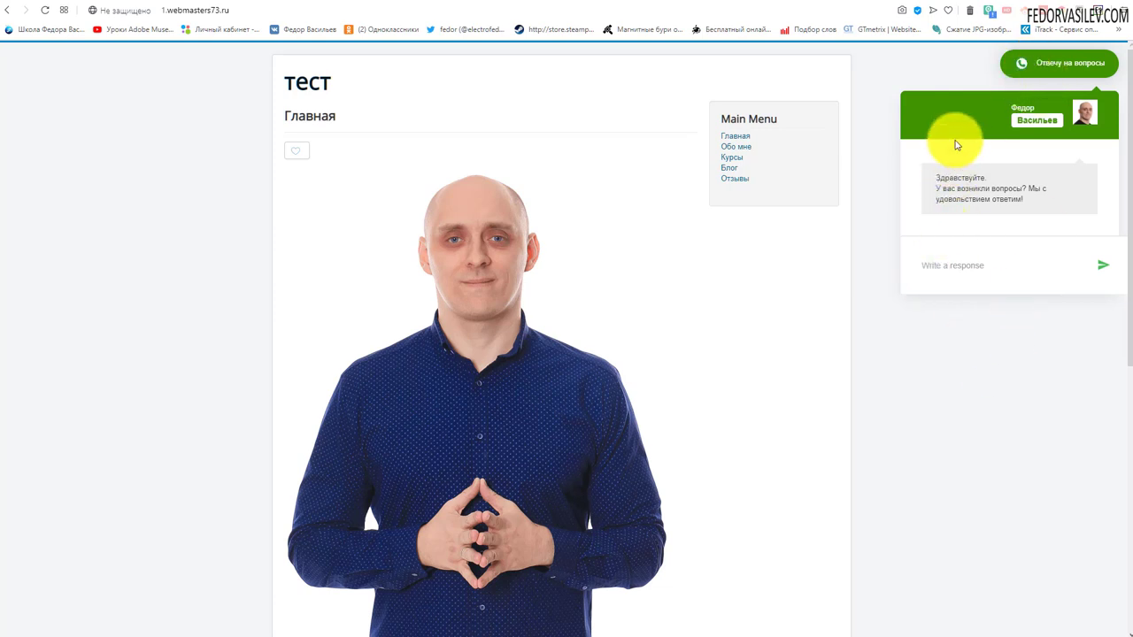
Step: Examine the WhatsApp chat button and its popup on the site's home page, opened and closed and at different page positions
click(1039, 63)
click(1042, 64)
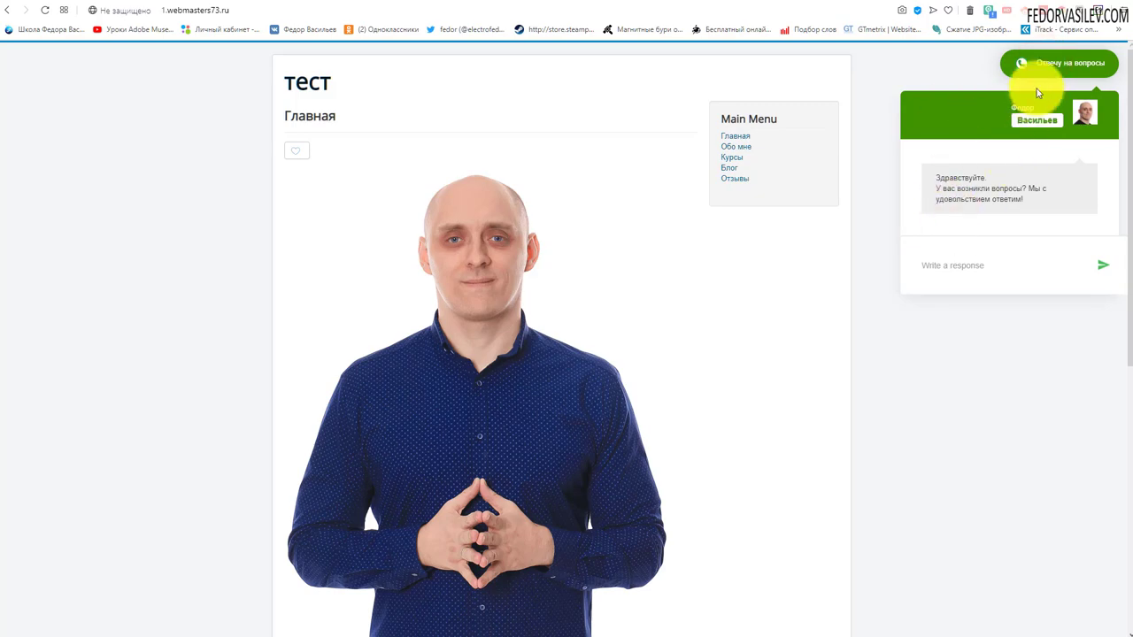
click(1054, 63)
scroll(968, 199, down, 5)
scroll(968, 192, up, 1)
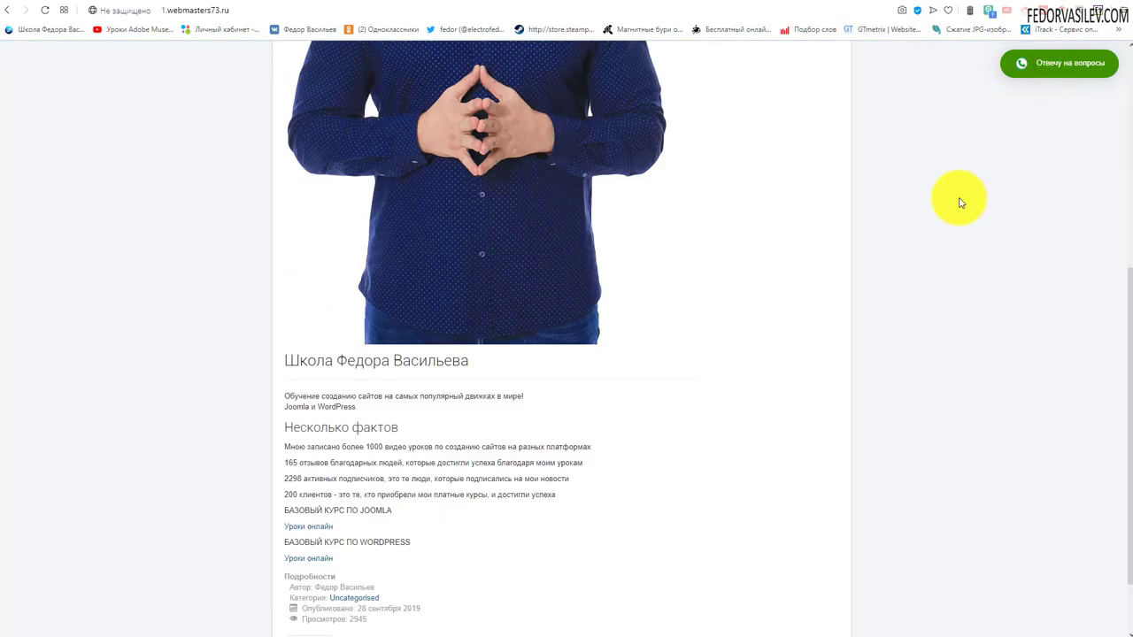
scroll(960, 203, down, 1)
scroll(958, 200, up, 6)
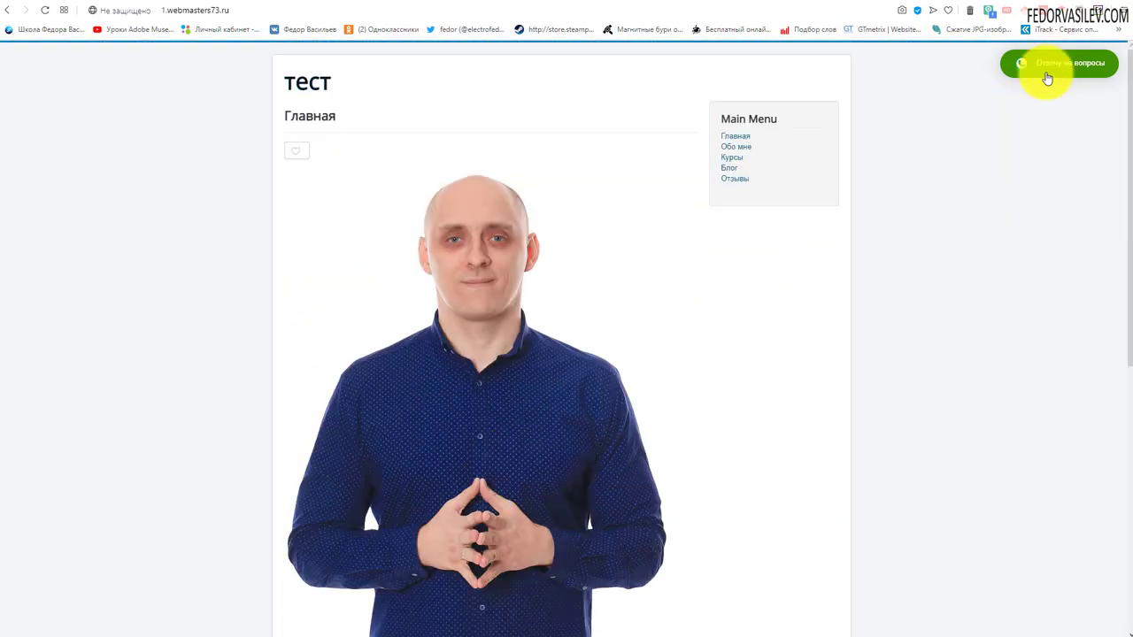
scroll(1006, 193, down, 5)
scroll(1004, 193, up, 4)
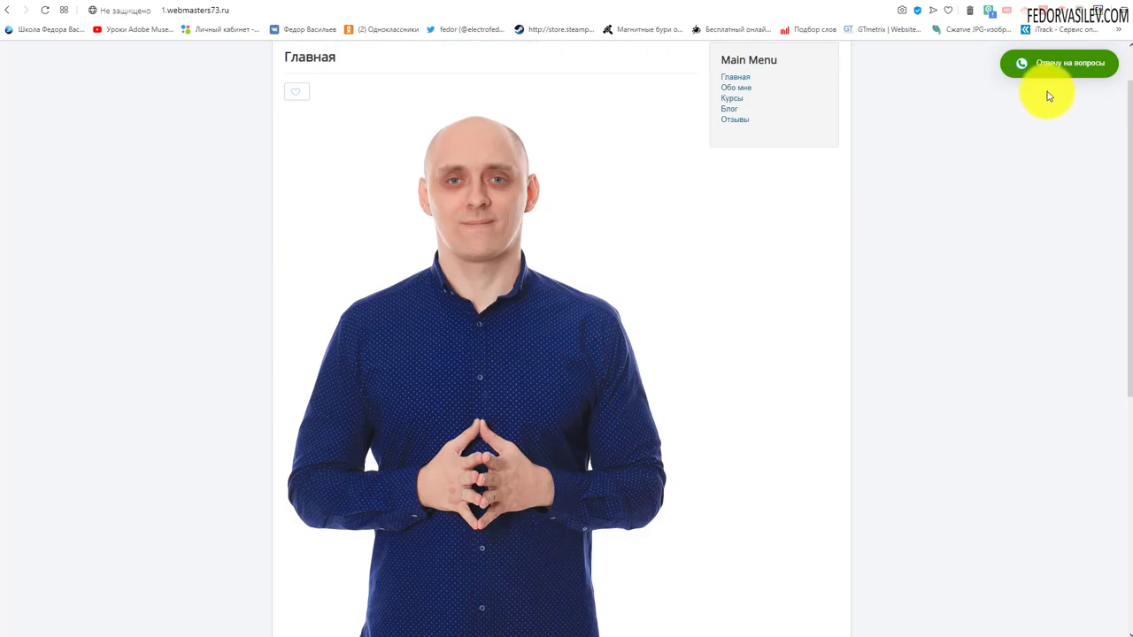
click(1053, 64)
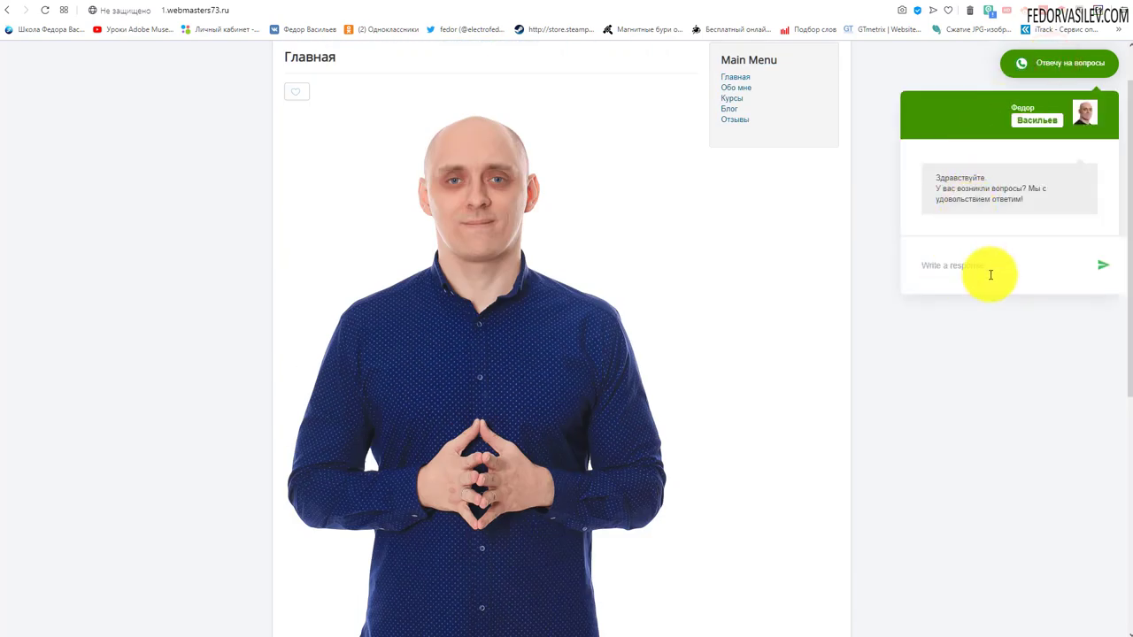
scroll(1016, 99, up, 1)
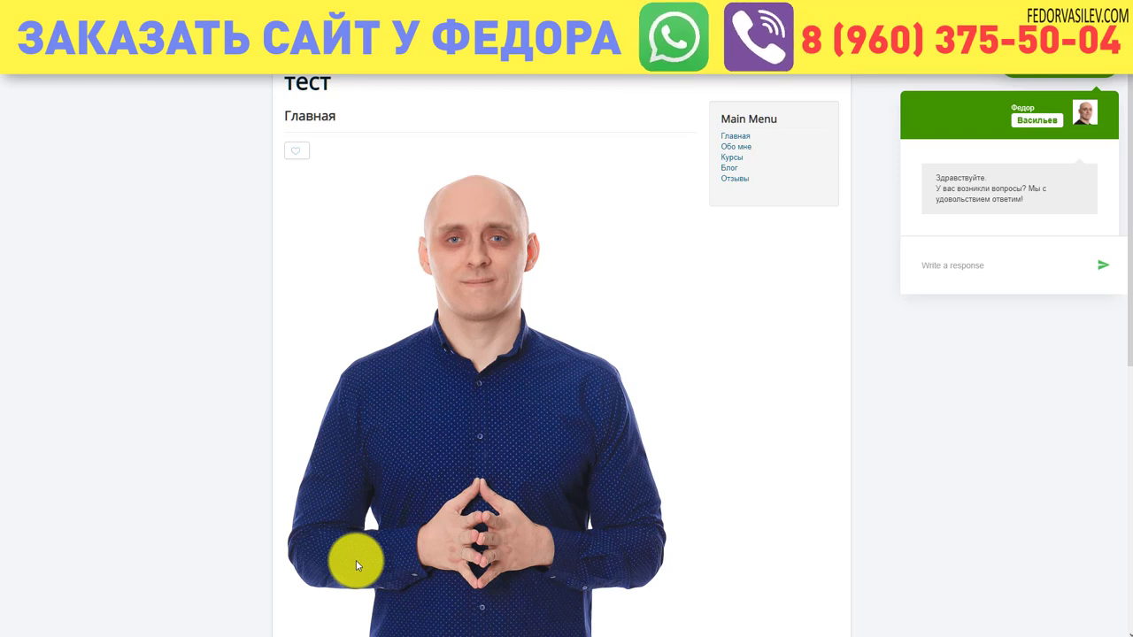
click(985, 419)
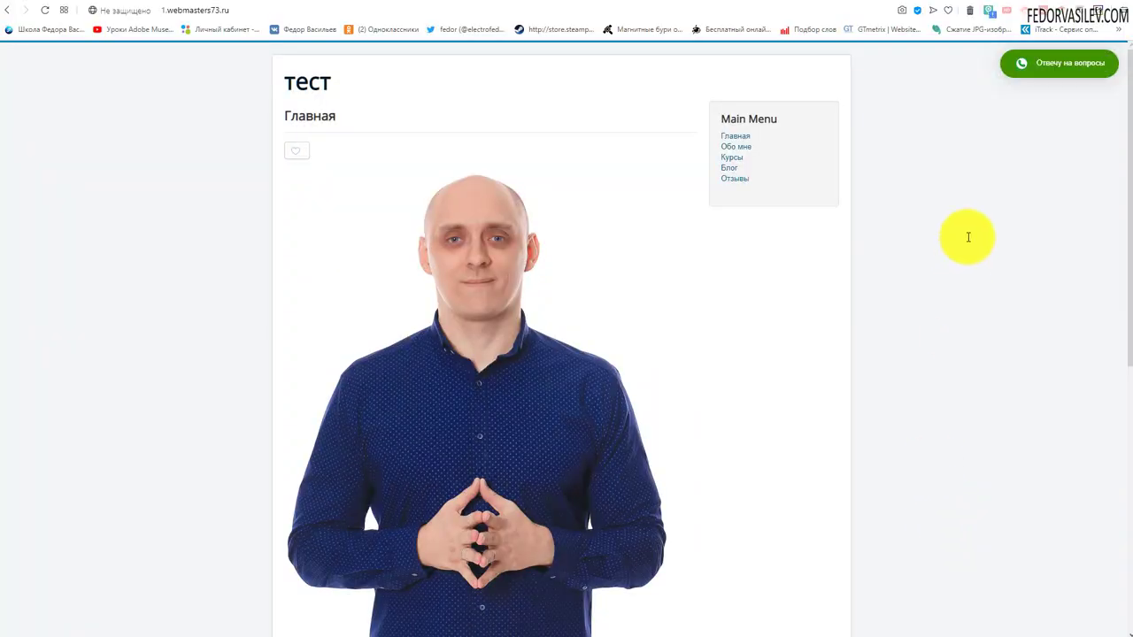
click(1011, 80)
scroll(941, 189, down, 4)
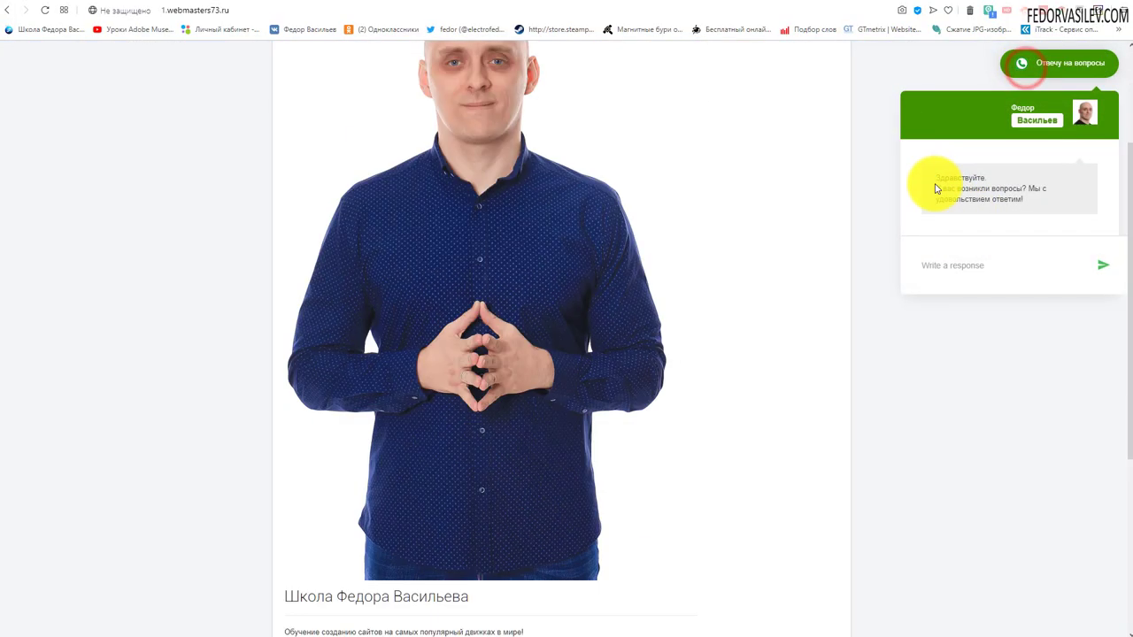
scroll(897, 347, up, 4)
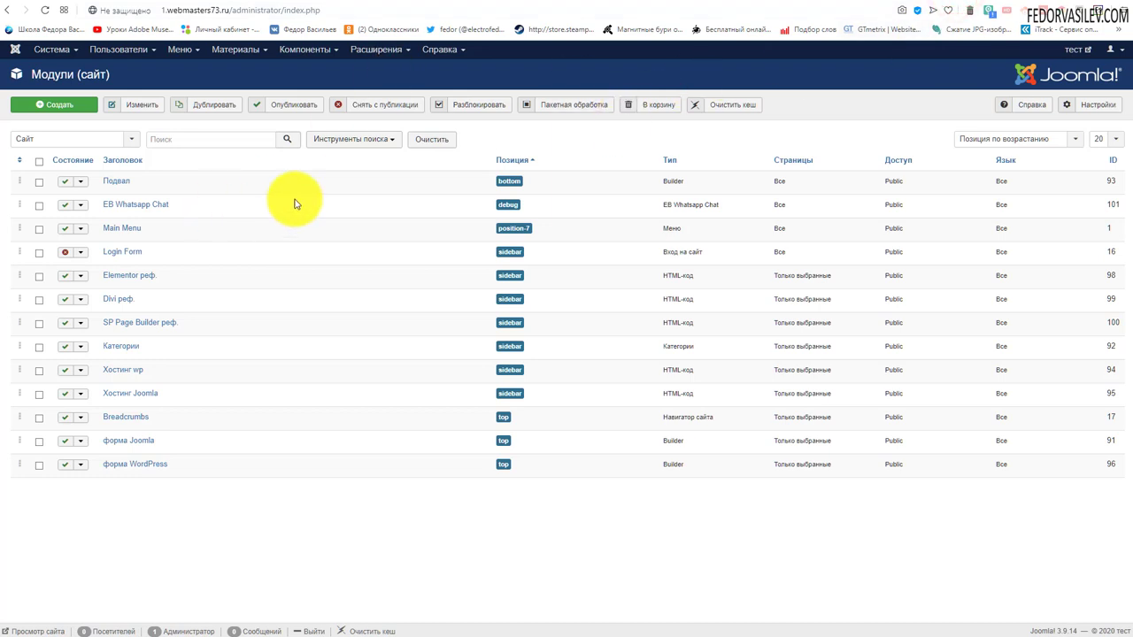
Step: Open the EB Whatsapp Chat module for editing from the Joomla site module list
click(355, 52)
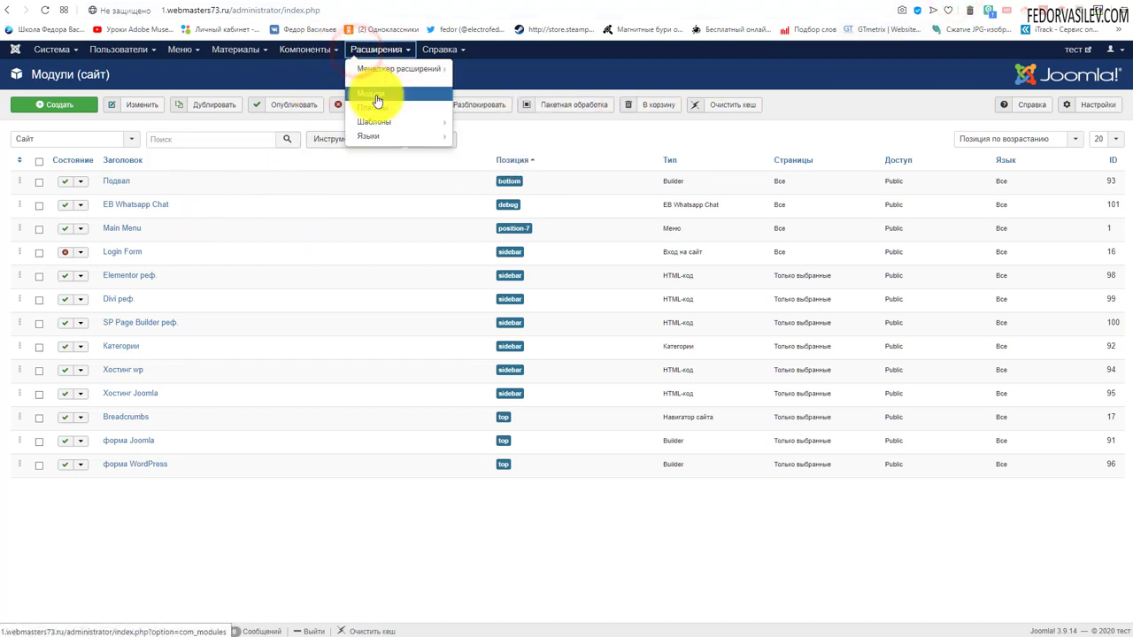
click(292, 555)
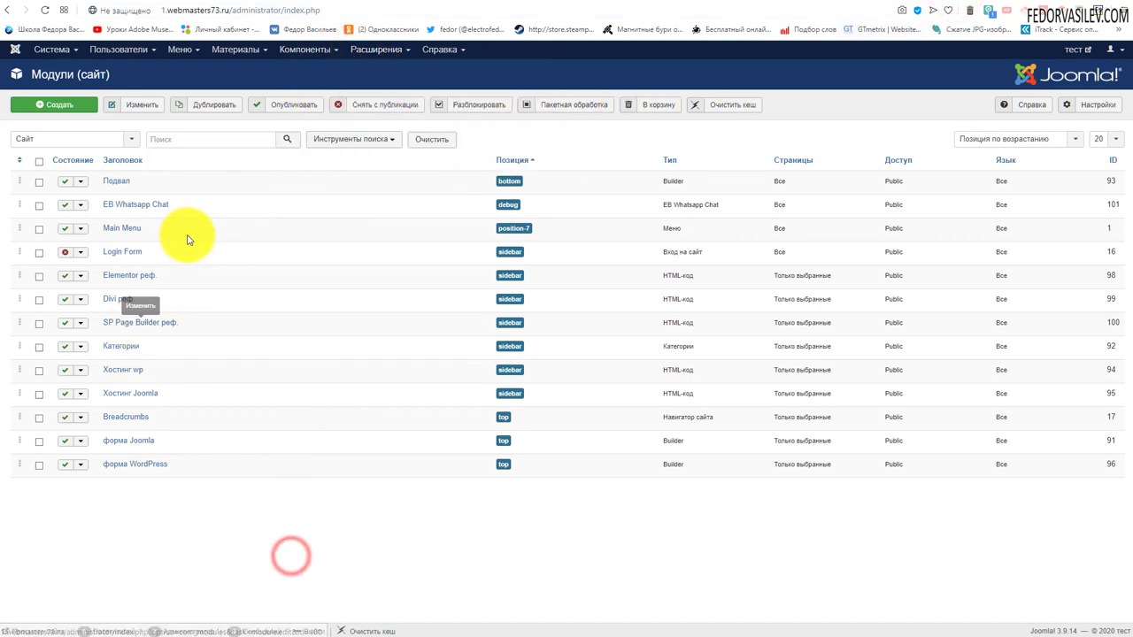
triple_click(167, 204)
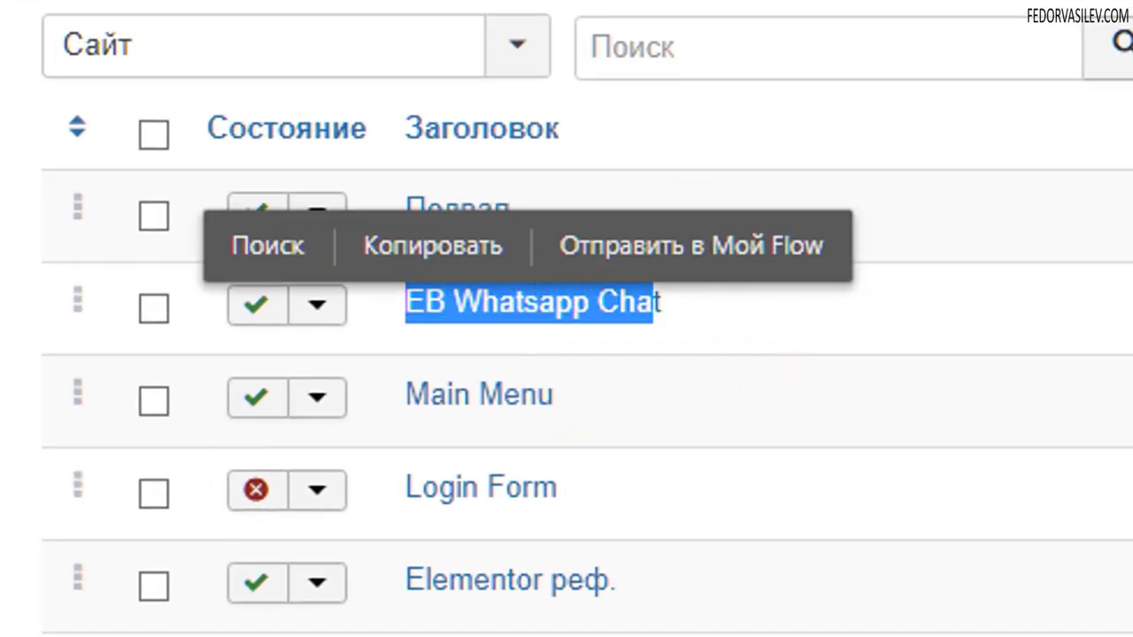
click(526, 299)
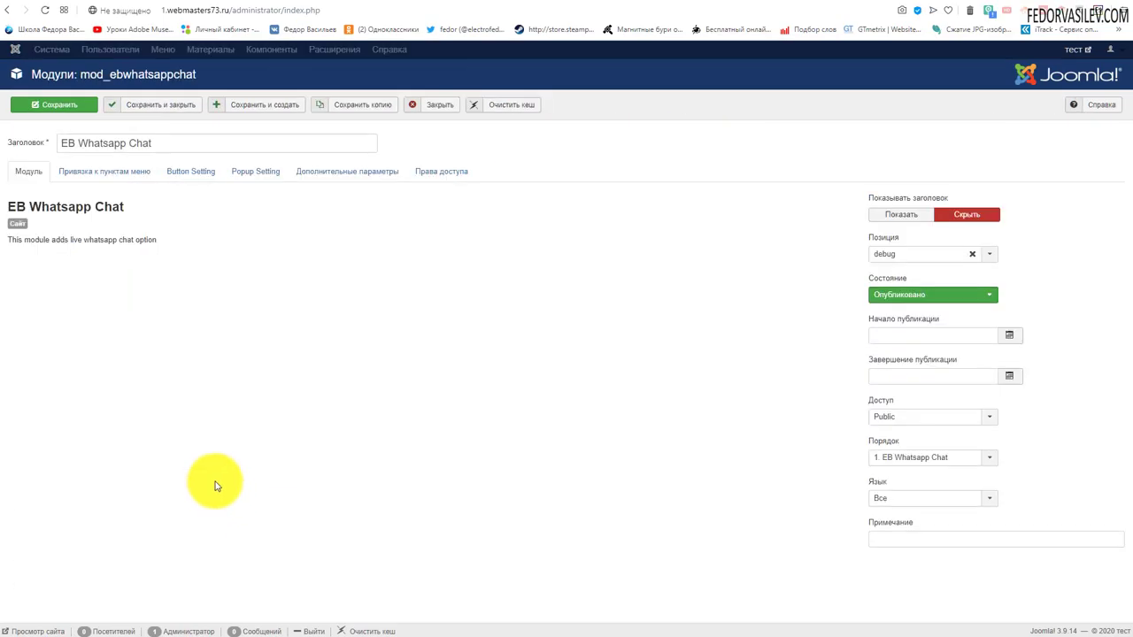
Step: Review the chat module's title, title visibility, position and menu assignment settings
mouse_move(883, 244)
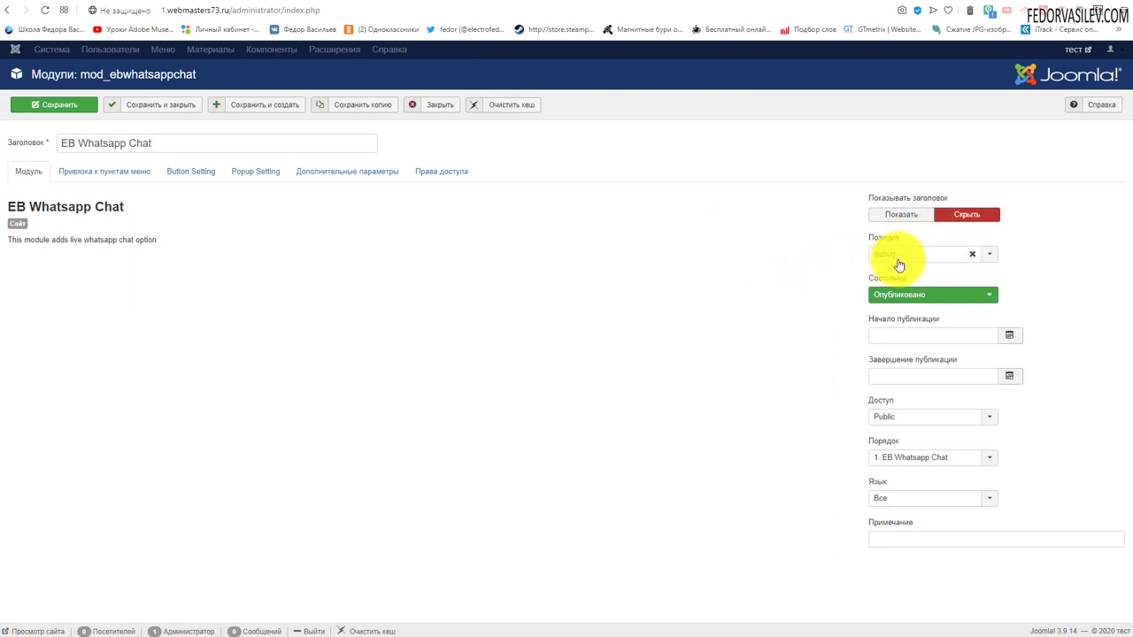
mouse_move(927, 230)
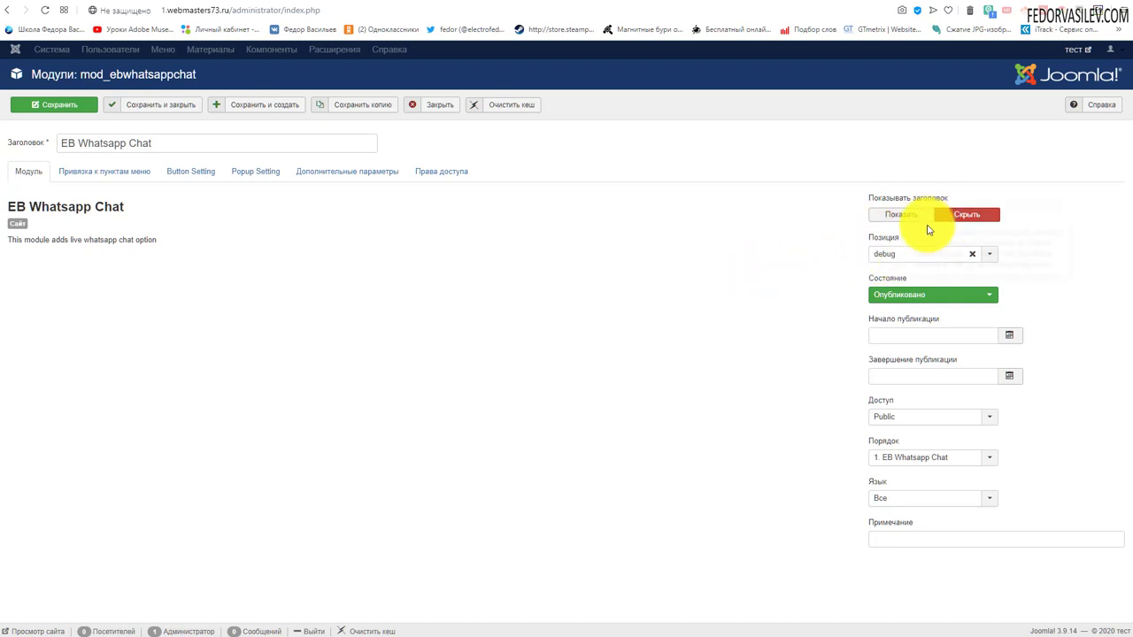
triple_click(197, 144)
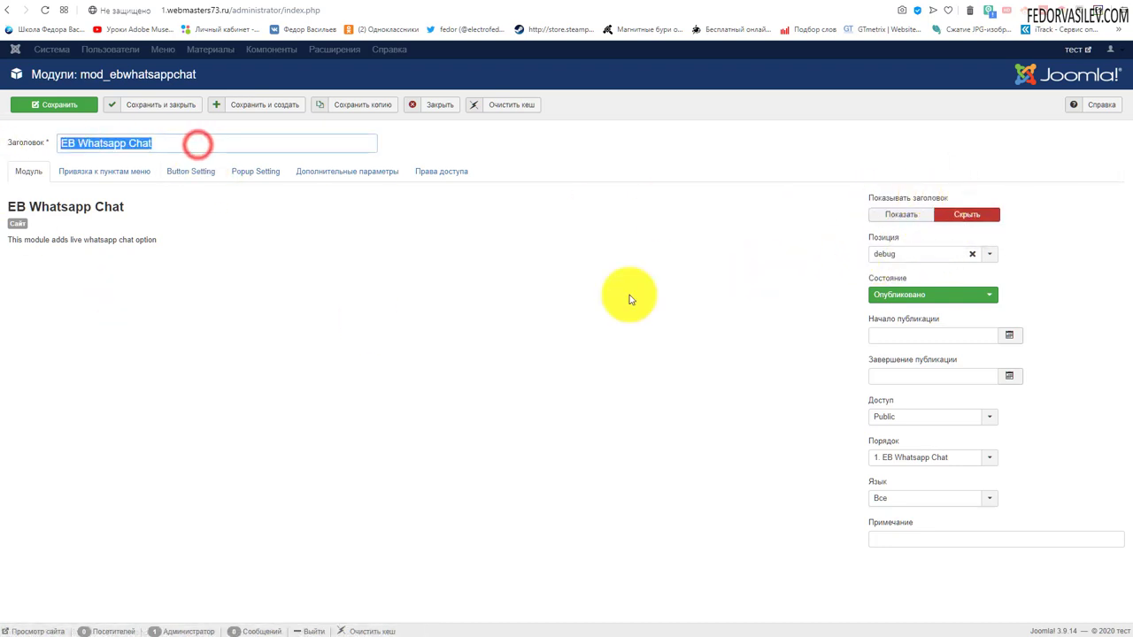
click(722, 244)
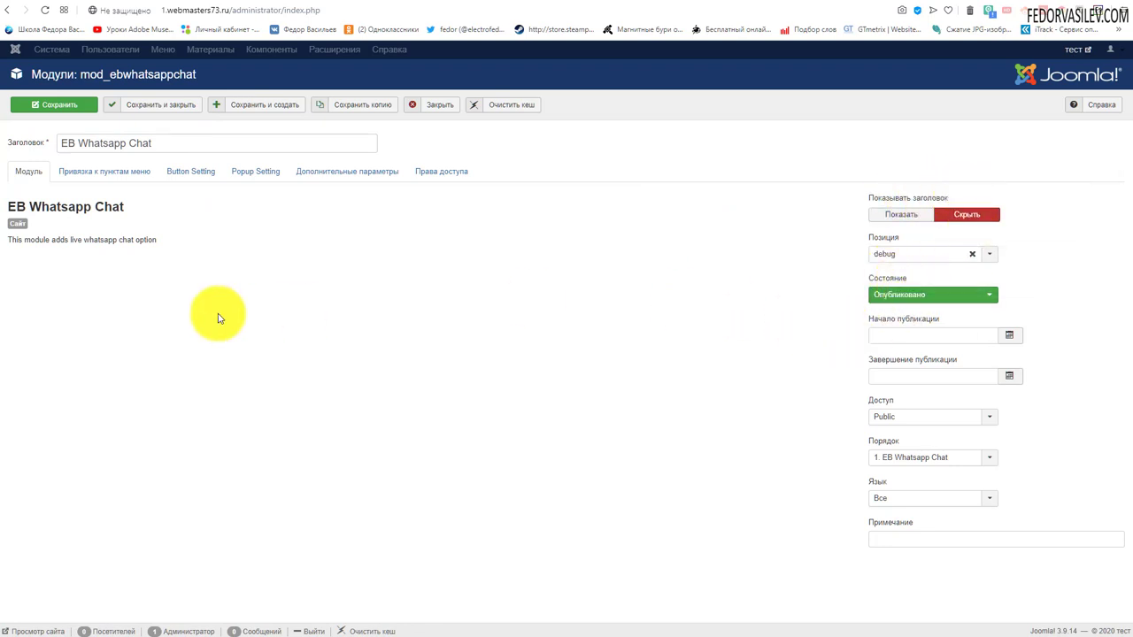
click(124, 174)
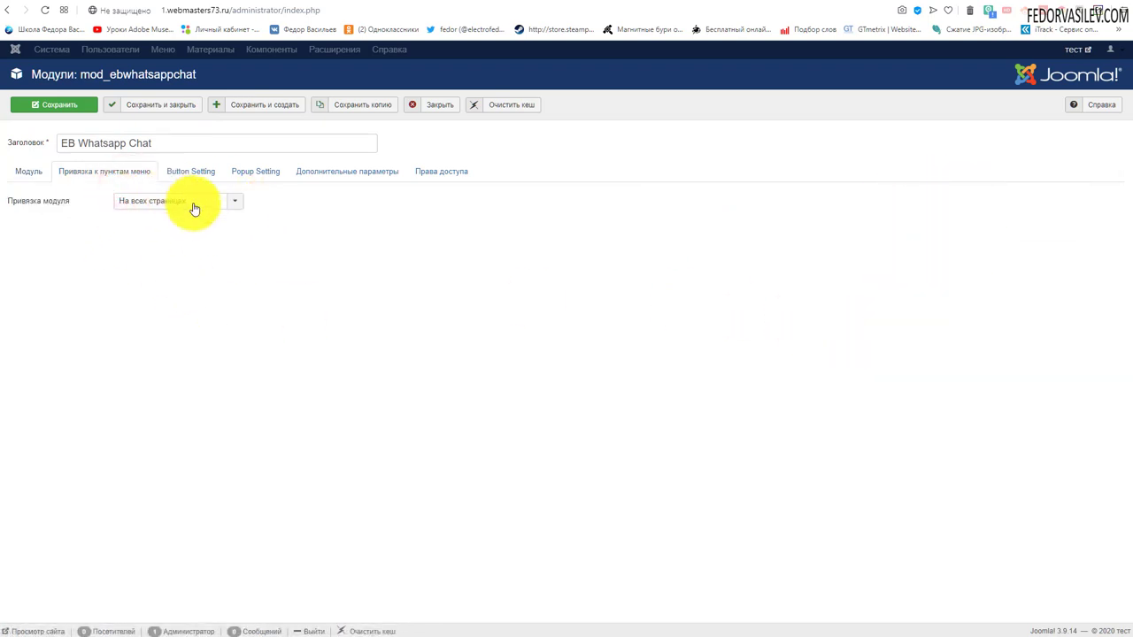
Step: Open the module's button settings and examine the available button position options
click(197, 171)
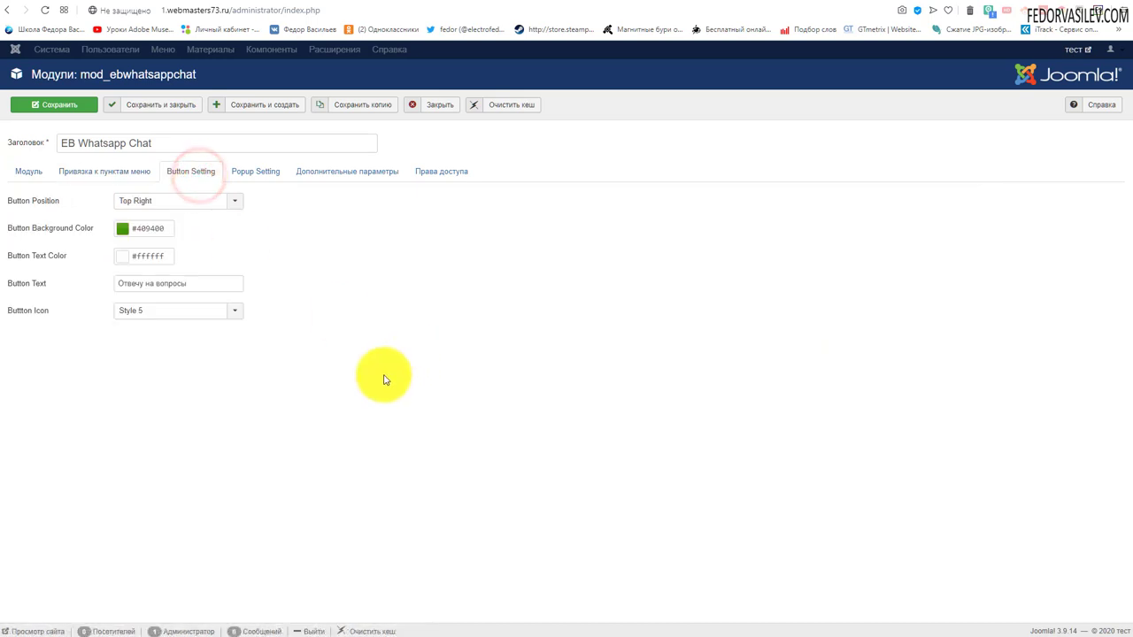
click(174, 207)
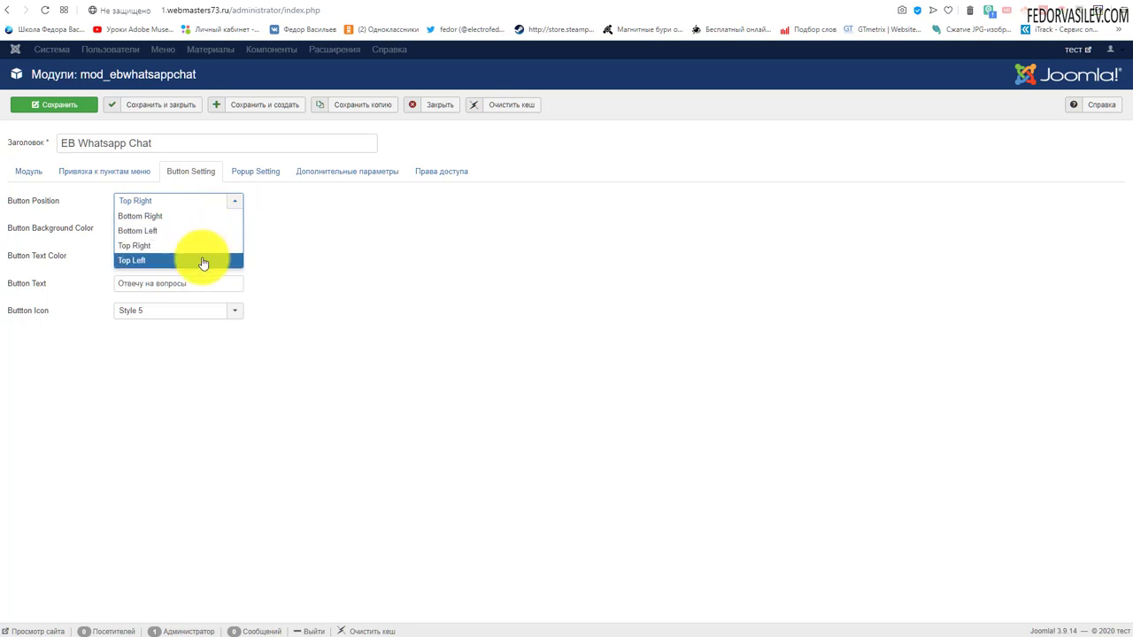
click(389, 242)
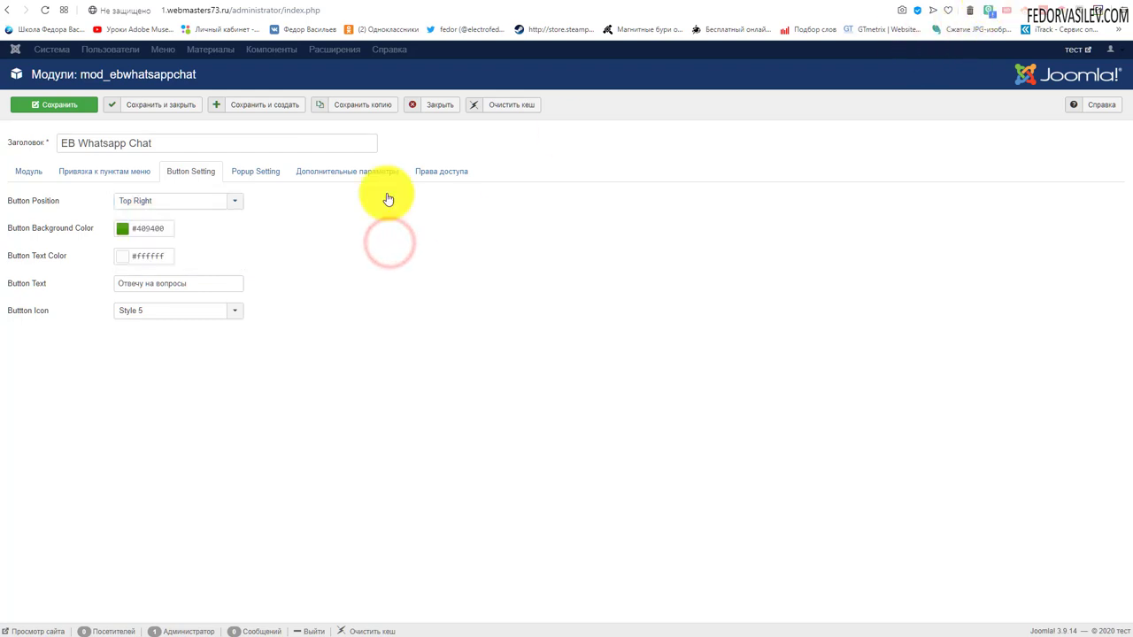
click(235, 210)
click(372, 222)
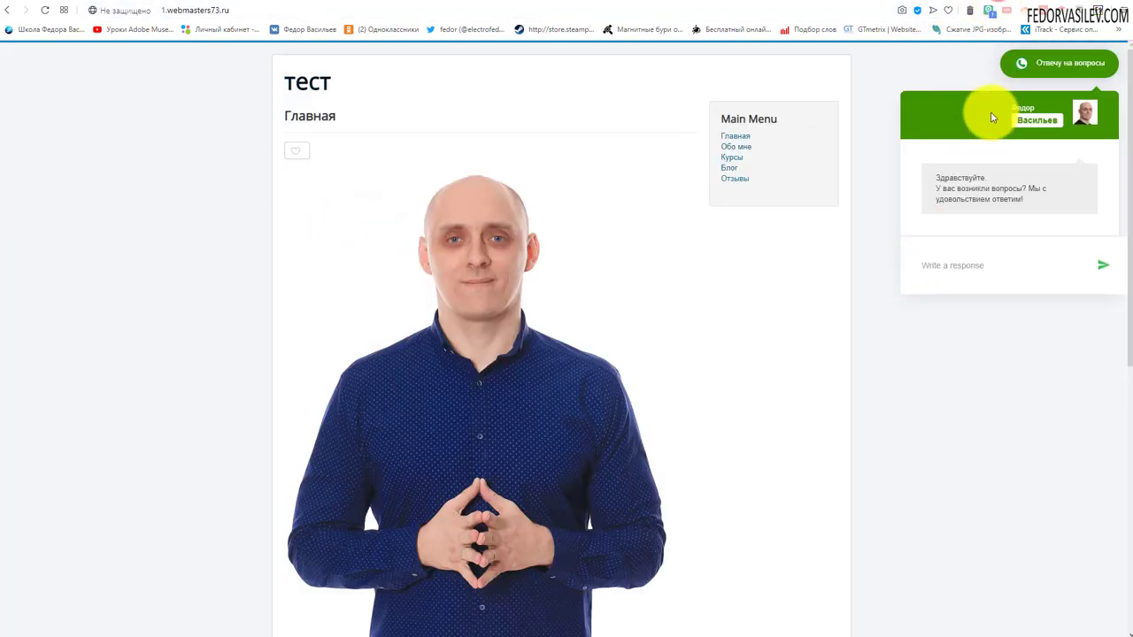
Step: Check the chat button's placement on the live home page by toggling its popup and viewing the page's length
click(1032, 62)
scroll(971, 384, down, 5)
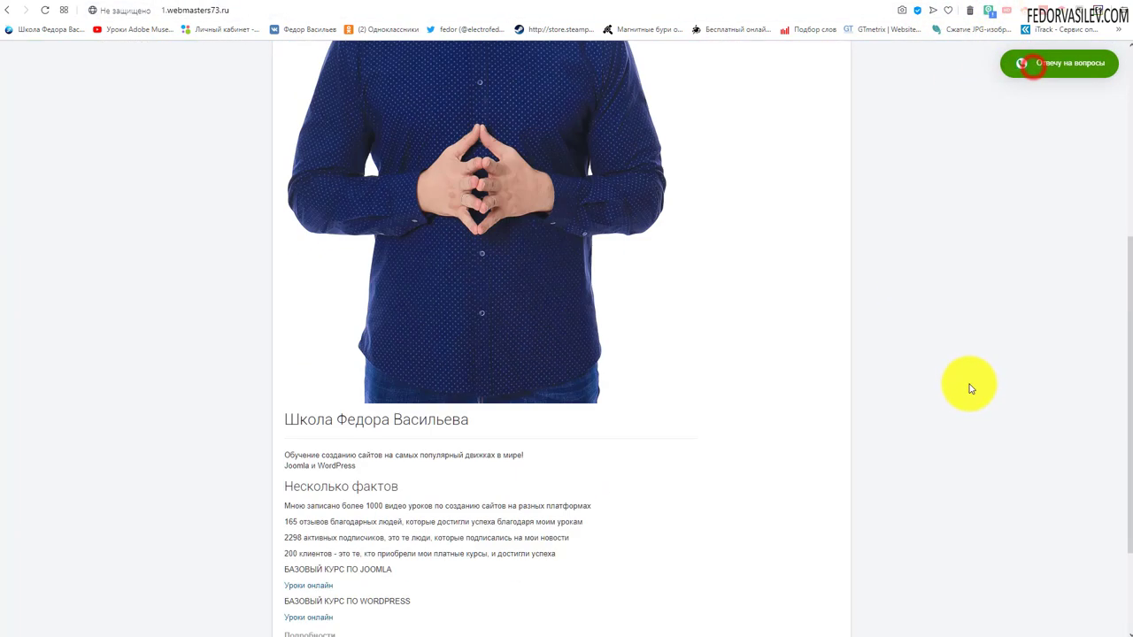
scroll(1020, 190, up, 4)
scroll(1019, 190, up, 1)
click(1031, 62)
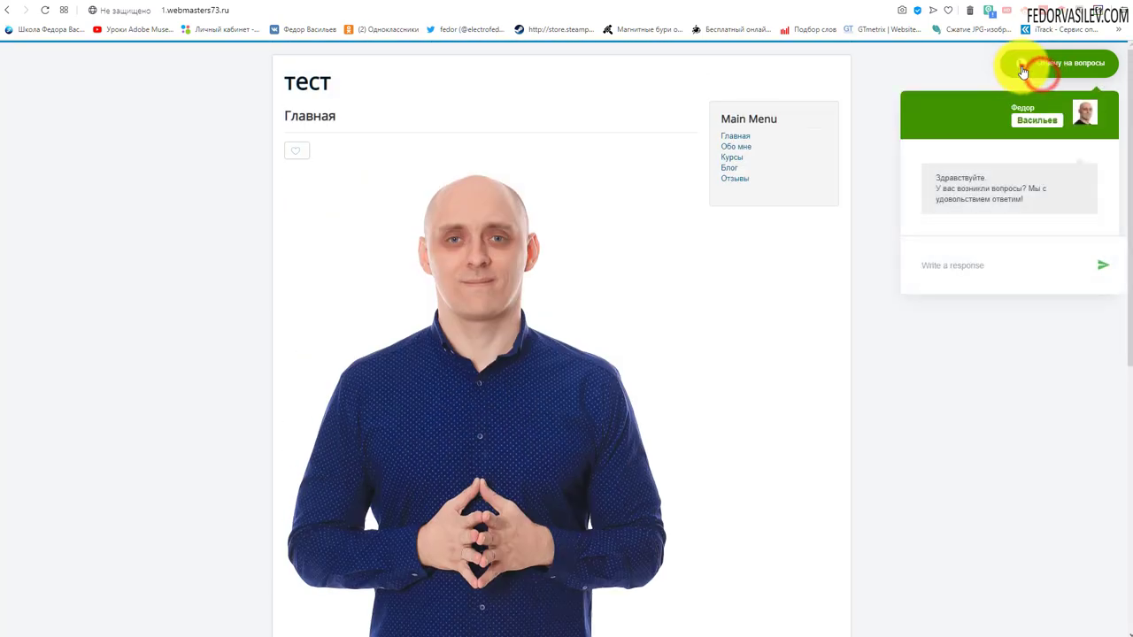
click(1021, 64)
scroll(905, 265, down, 1)
scroll(920, 177, up, 1)
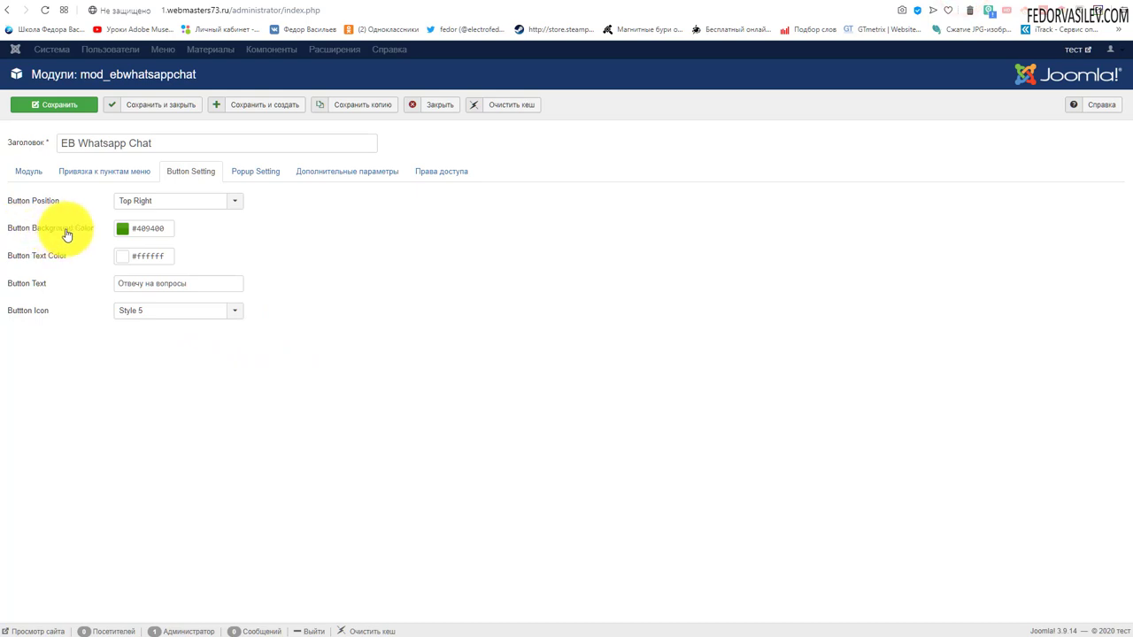
Step: Set the chat button's background color to #2e66ff, save the module and reload the home page
click(123, 232)
drag(273, 243, 273, 216)
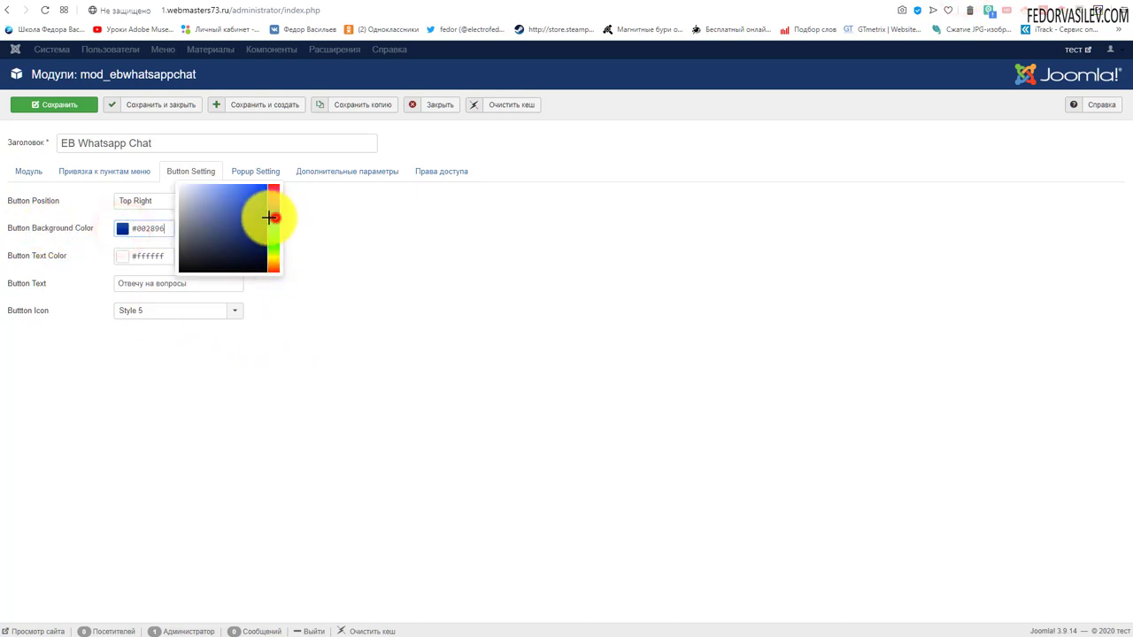
click(380, 263)
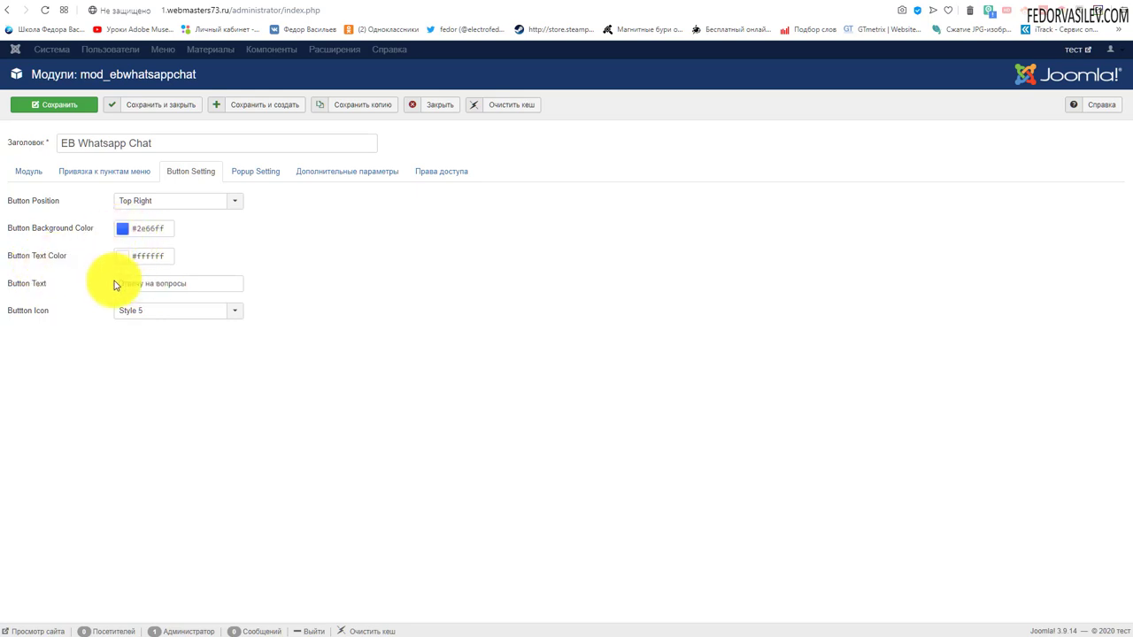
click(72, 104)
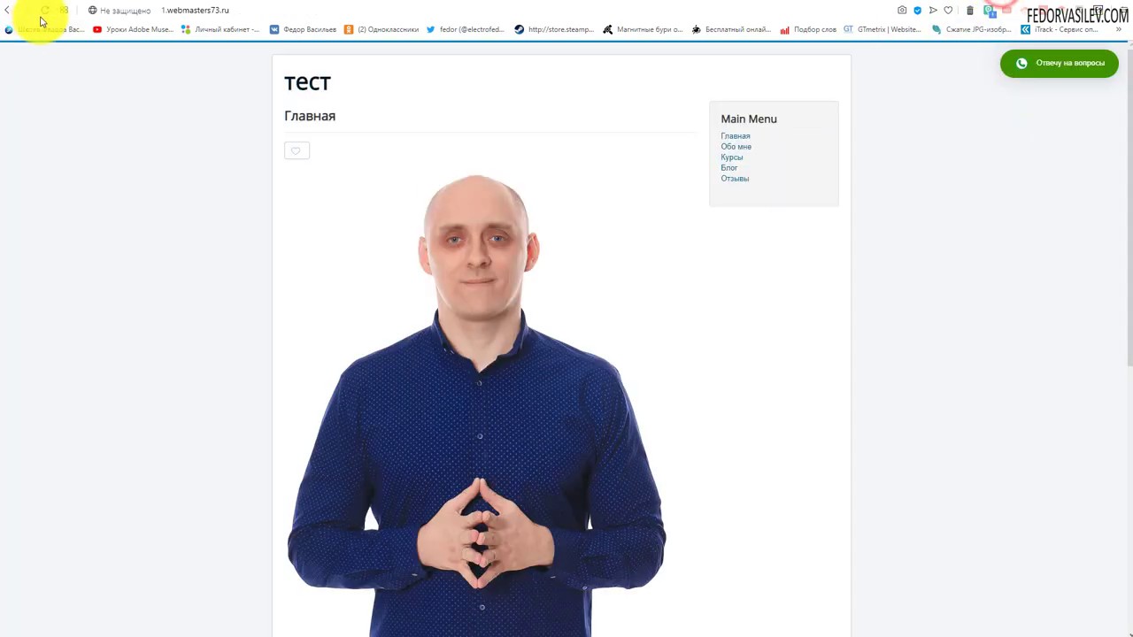
click(43, 13)
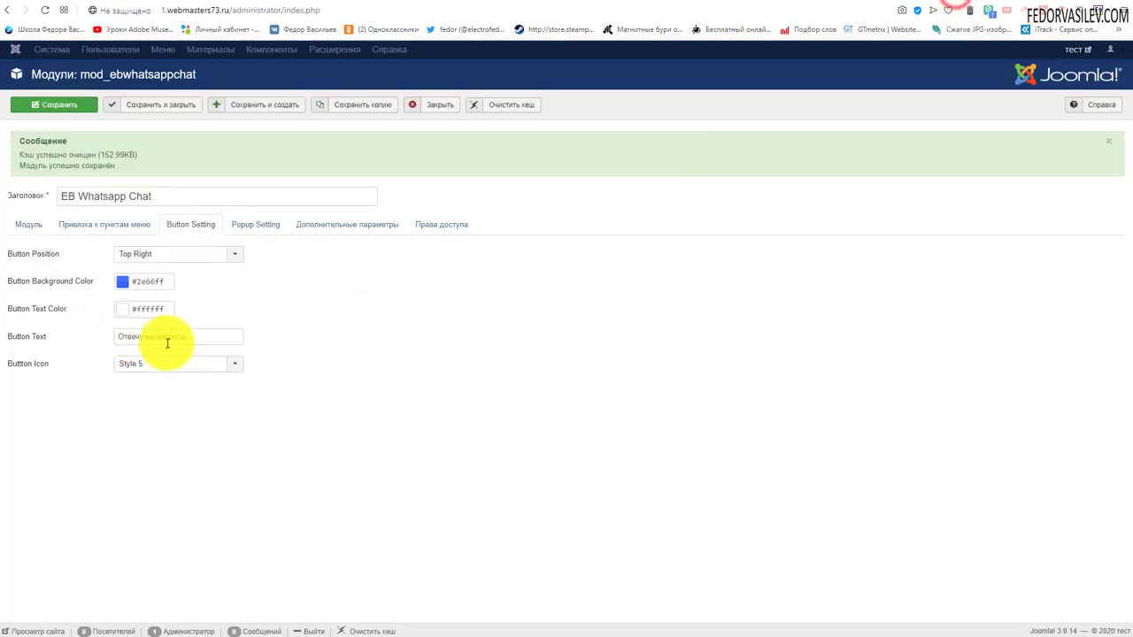
Step: Review the button text, try the empty icon option and reselect Style 5 as the button icon
drag(190, 338, 115, 337)
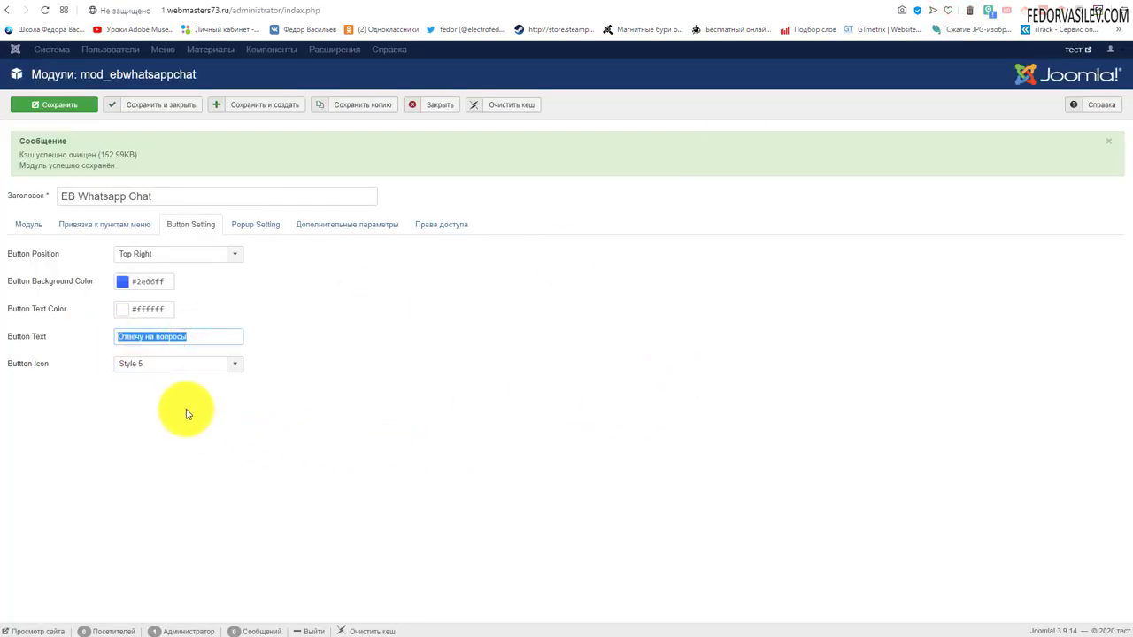
click(148, 370)
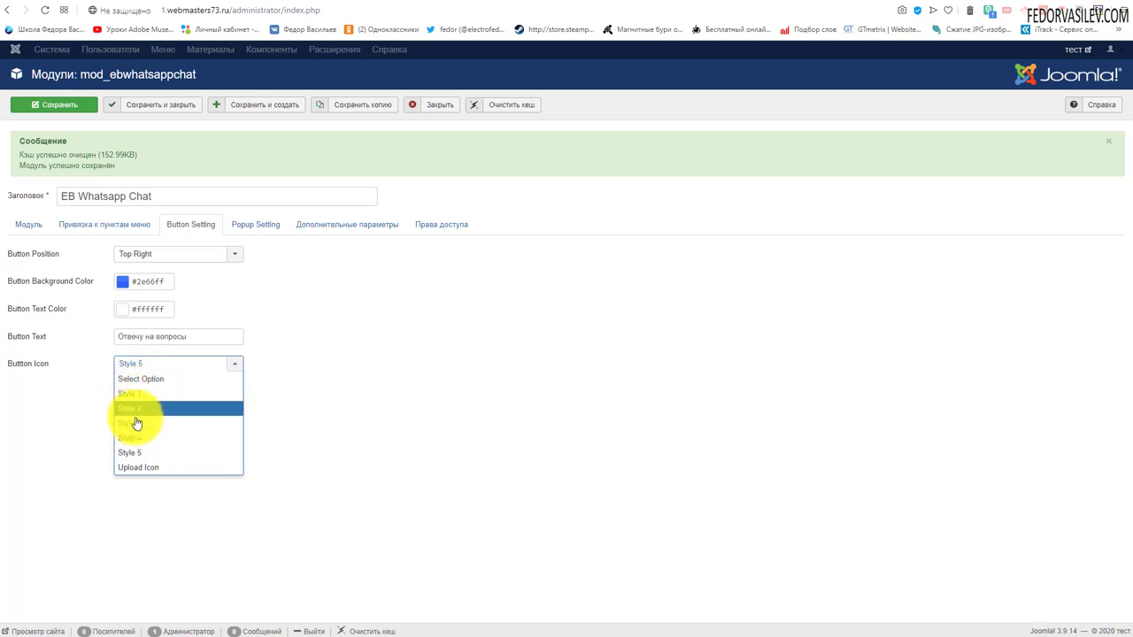
click(157, 382)
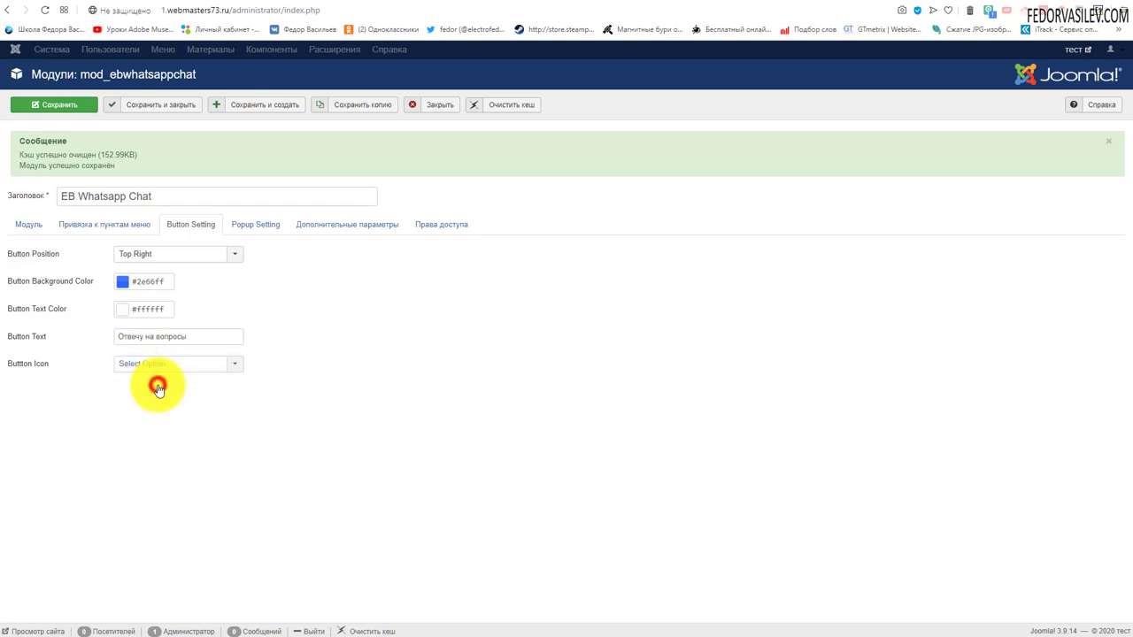
click(158, 367)
click(152, 455)
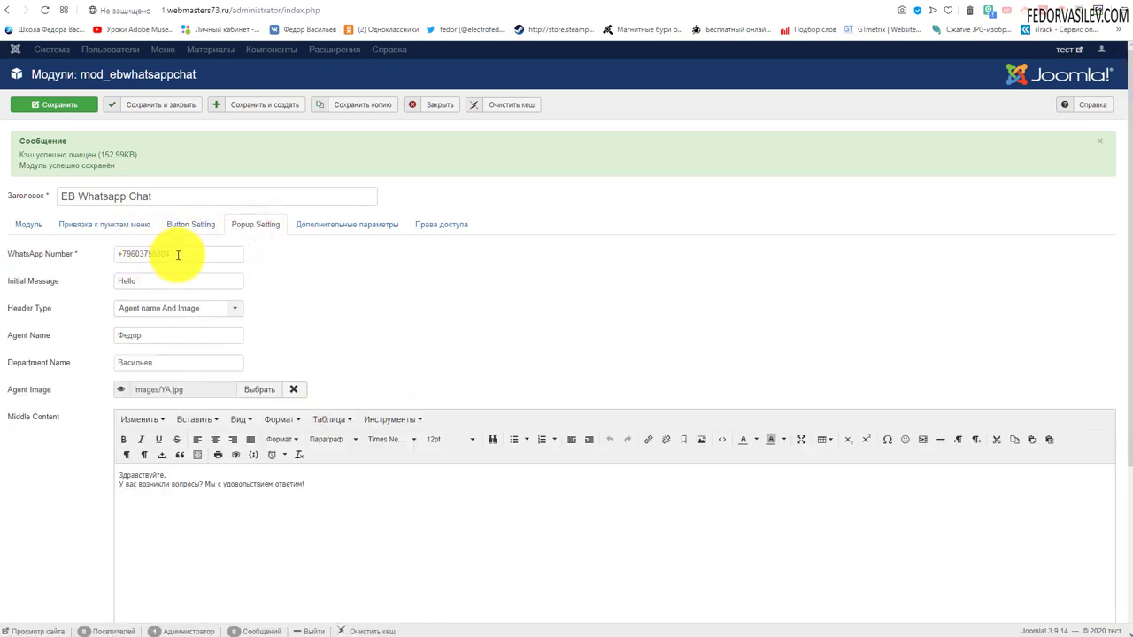
Step: Examine the WhatsApp number field in the chat module's popup settings
drag(183, 254, 63, 248)
click(511, 316)
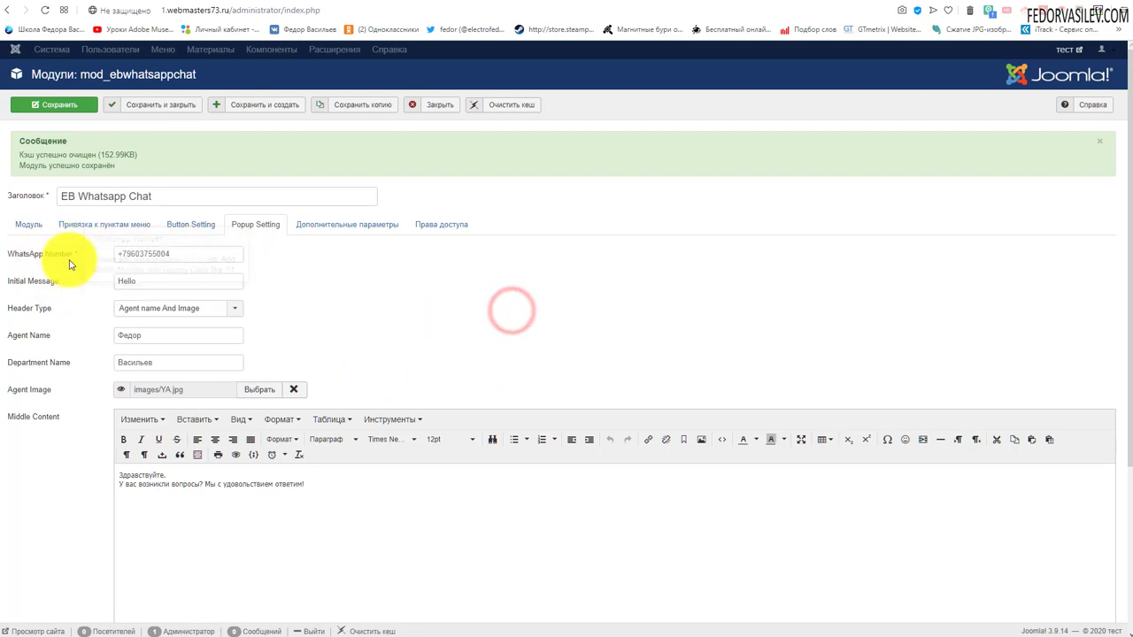
drag(205, 251, 29, 256)
click(583, 300)
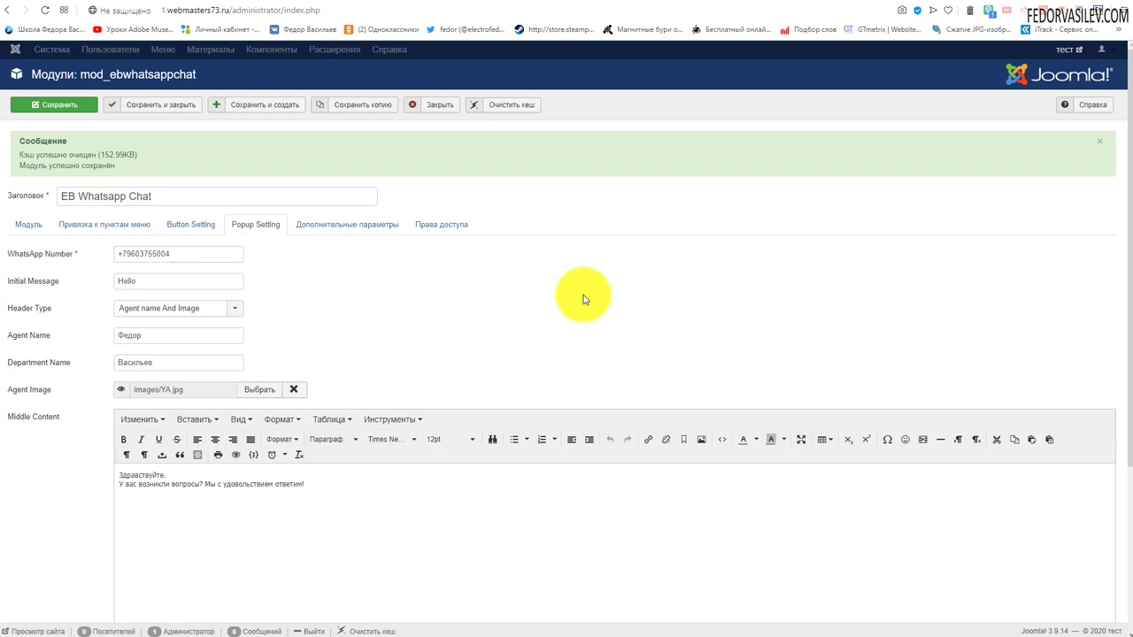
Step: Review the WhatsApp number and initial message in the chat module's popup settings
drag(204, 253, 82, 294)
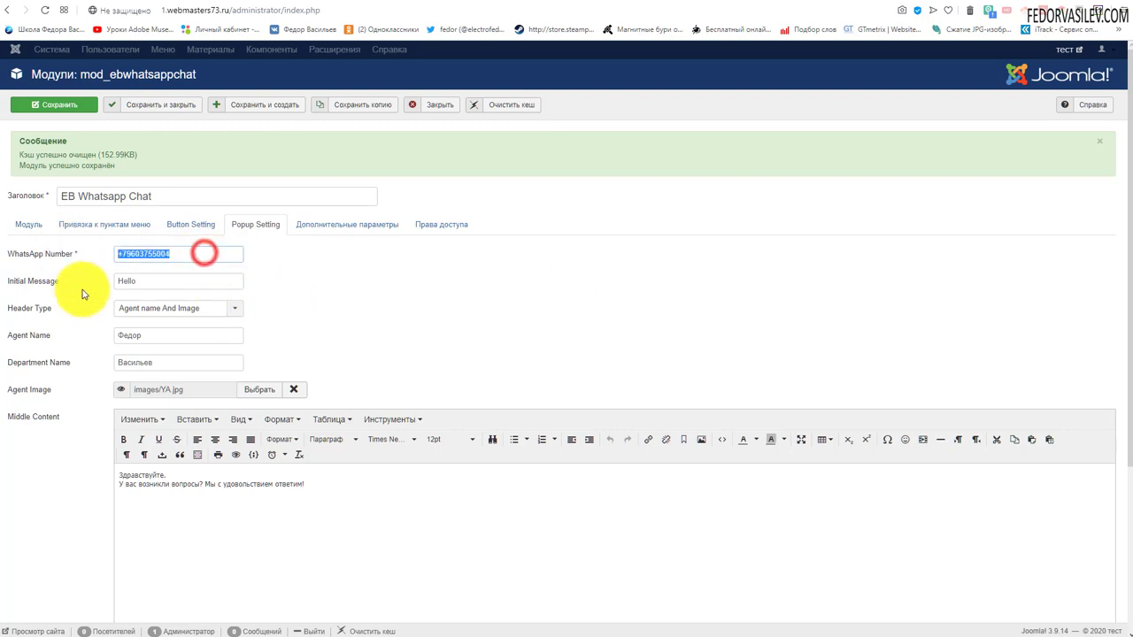
click(462, 290)
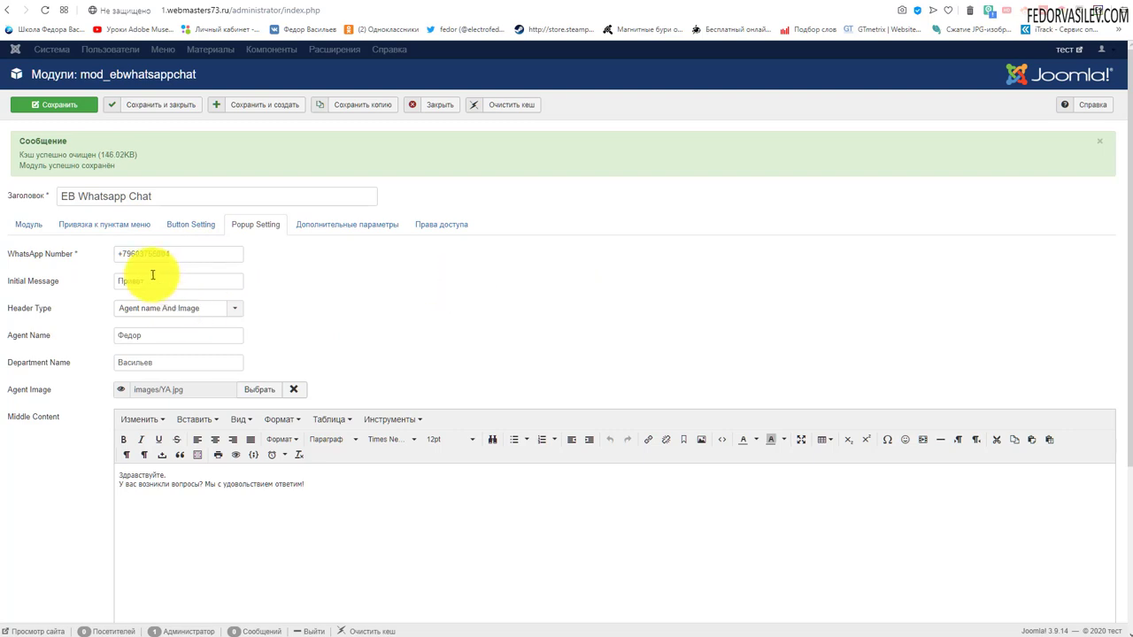
drag(167, 280, 96, 281)
click(490, 309)
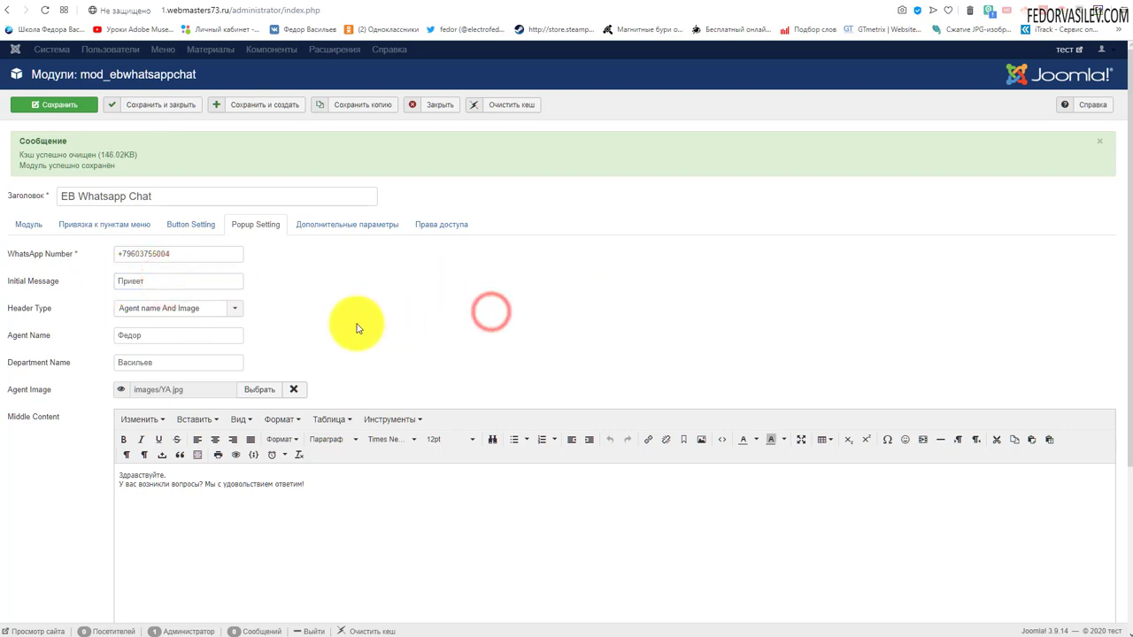
Step: Review the header type options and the agent and department names, then check them in the home page's chat popup
click(200, 307)
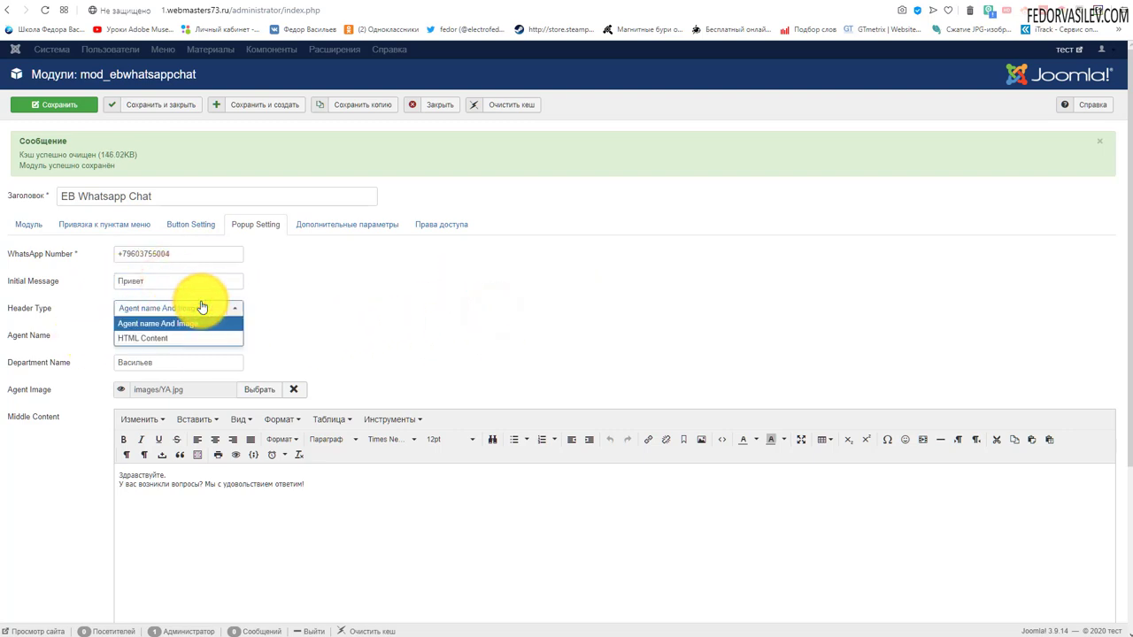
click(365, 313)
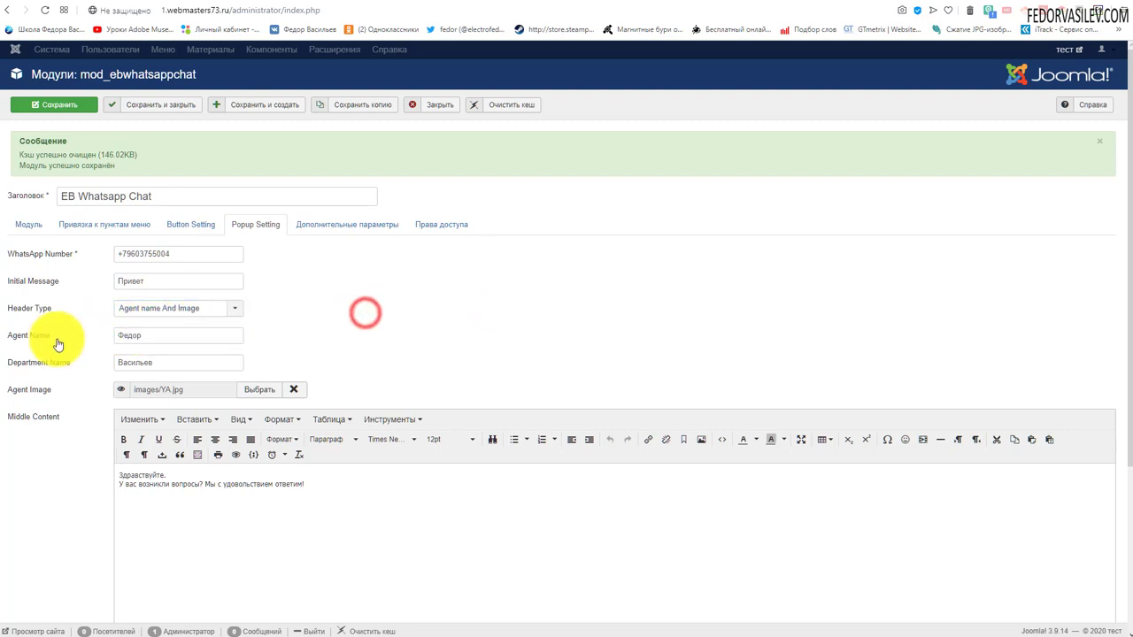
drag(157, 333, 113, 356)
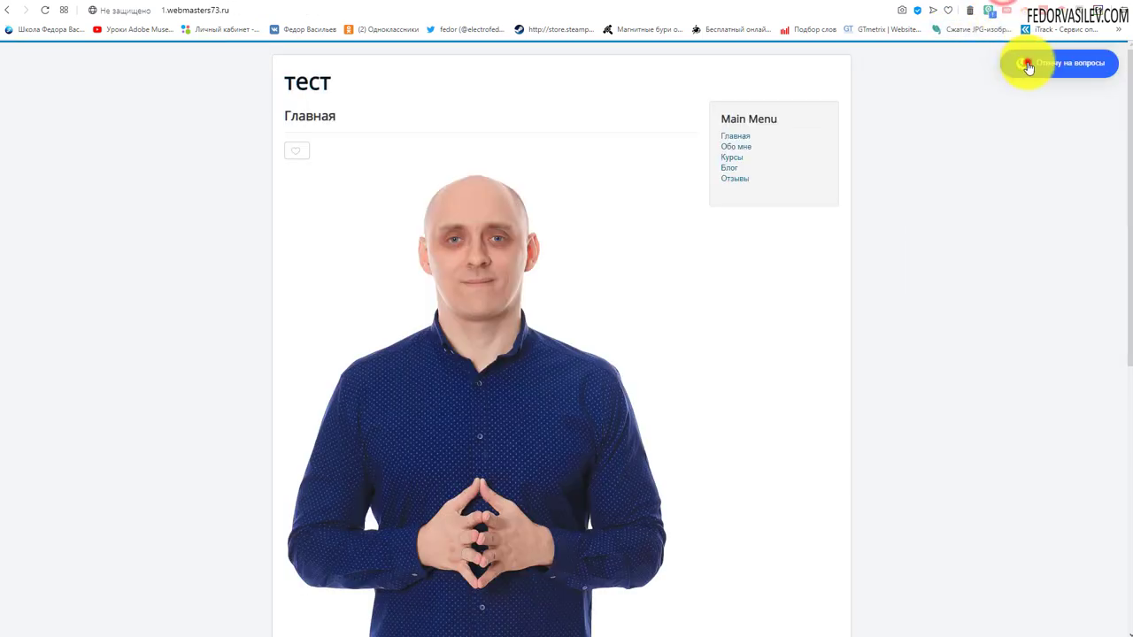
click(1024, 61)
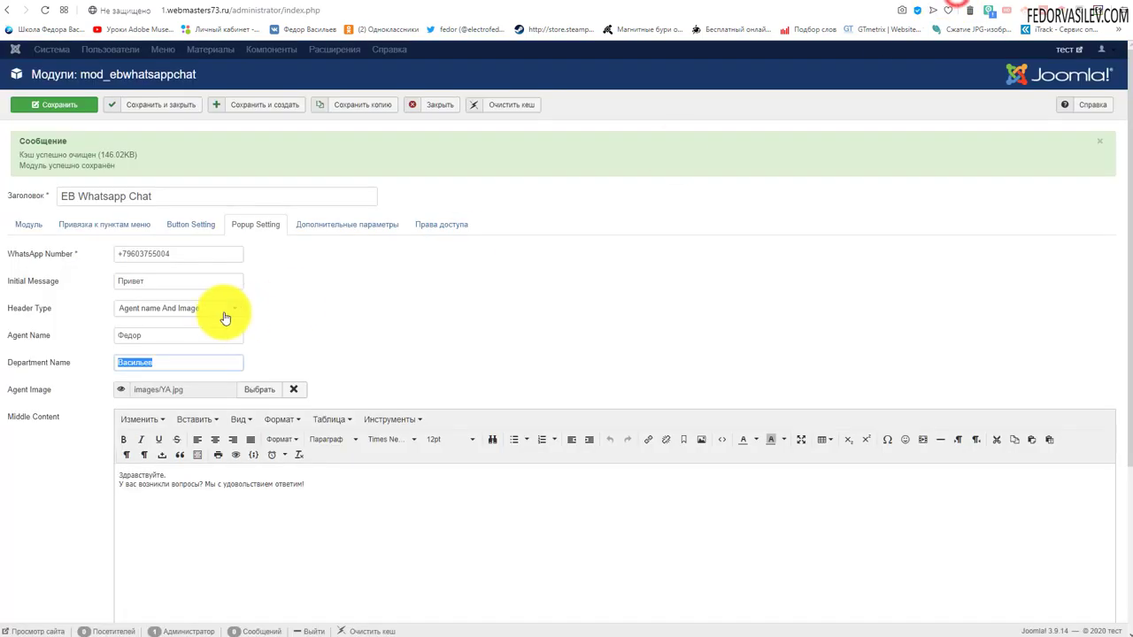
Step: Set the popup's header type to HTML Content with heading "444444", save the module and check the popup on the reloaded home page
click(221, 310)
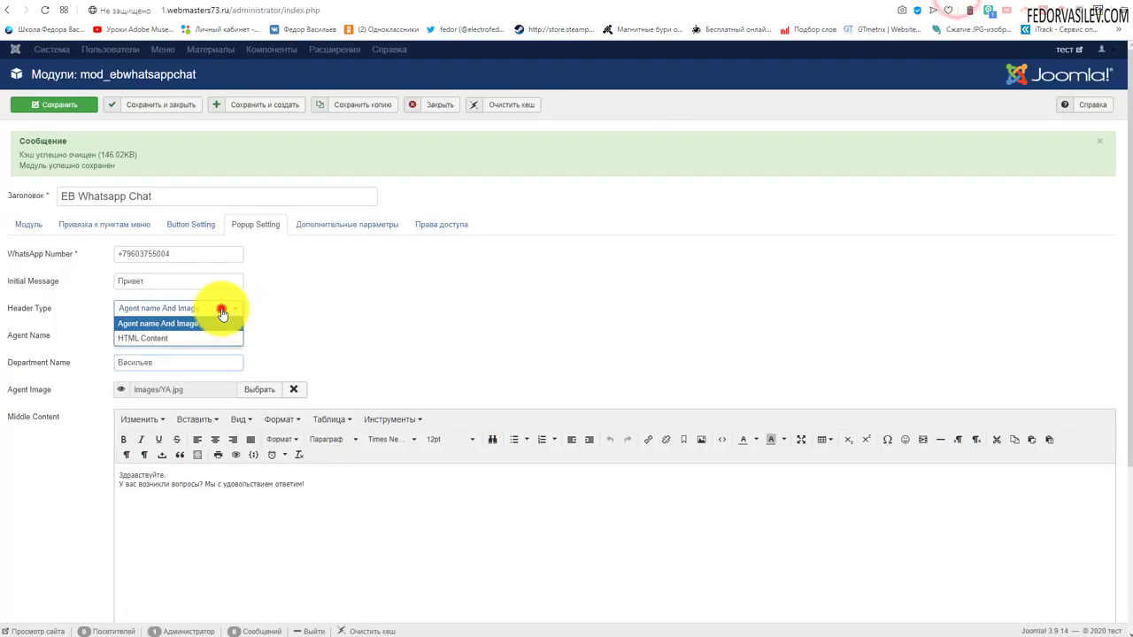
click(177, 338)
scroll(157, 354, down, 2)
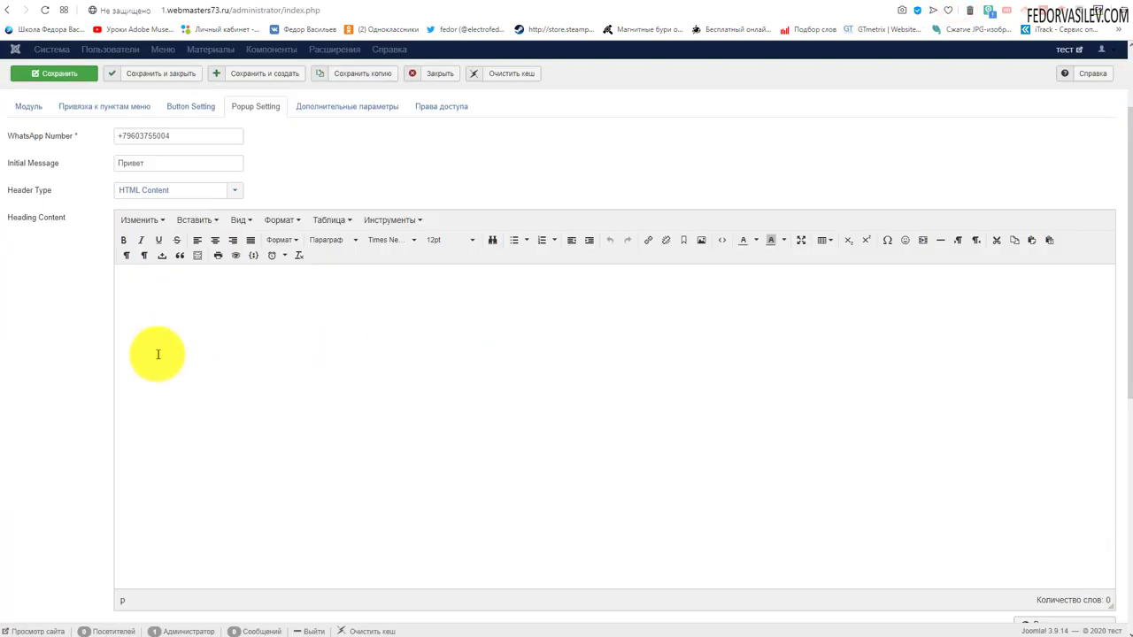
click(248, 362)
text(444444)
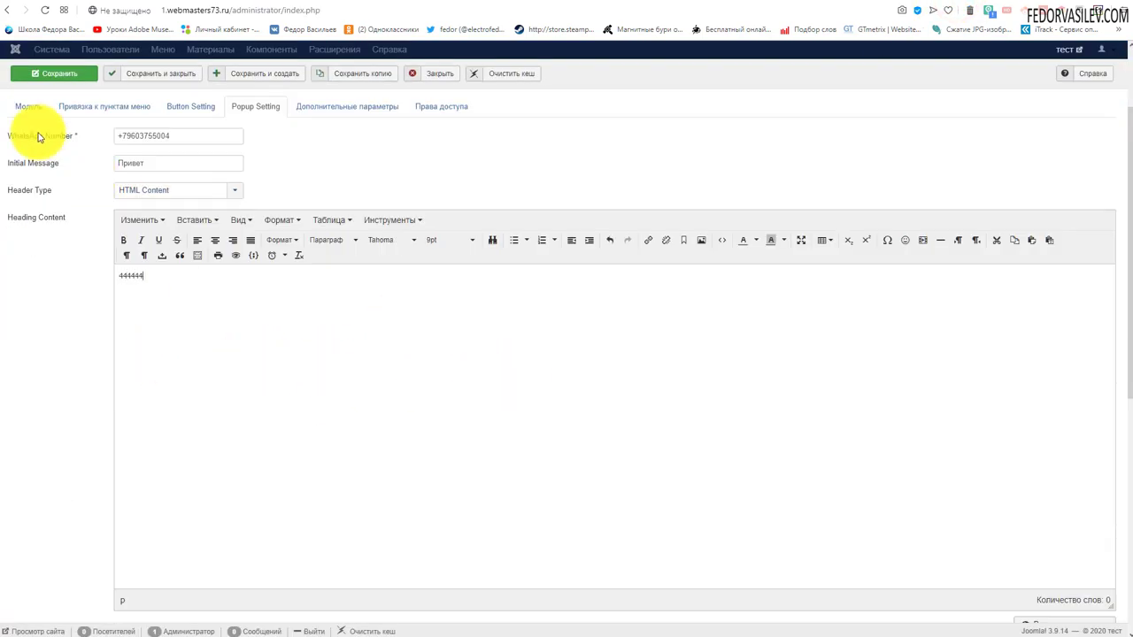
click(40, 75)
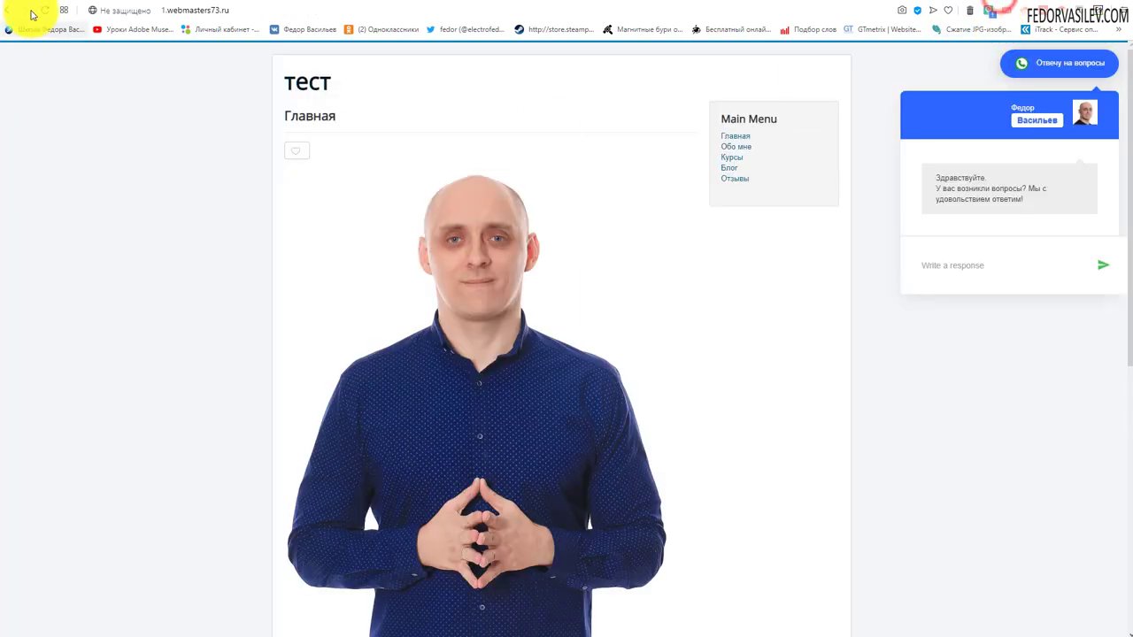
click(45, 11)
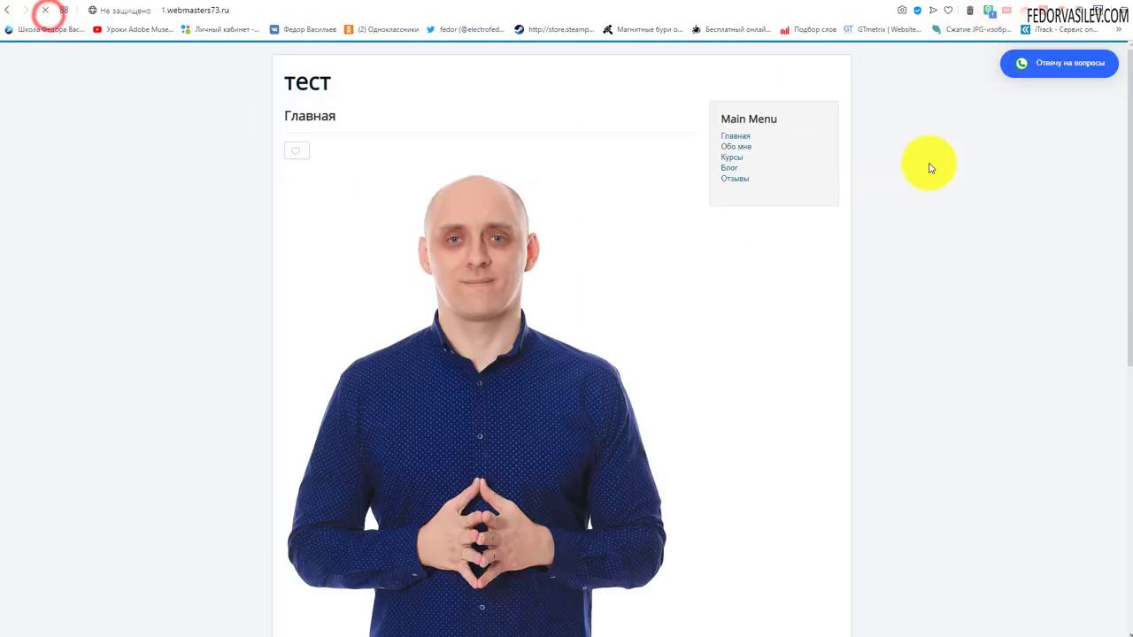
click(1027, 63)
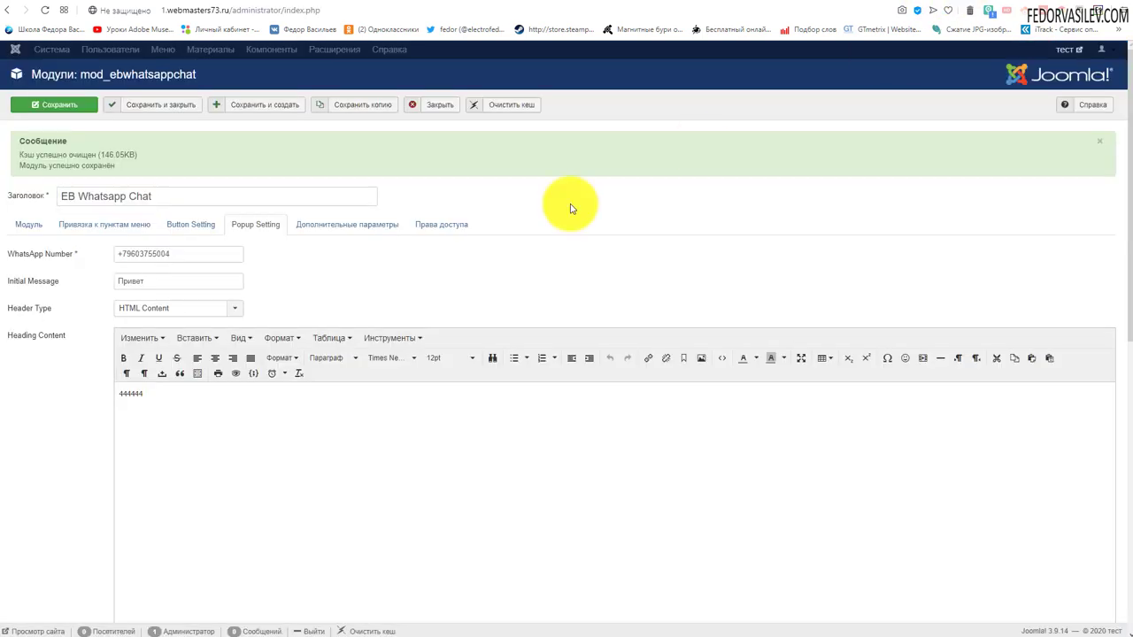
Step: Set the popup's header type back to Agent name And Image
click(151, 308)
click(162, 325)
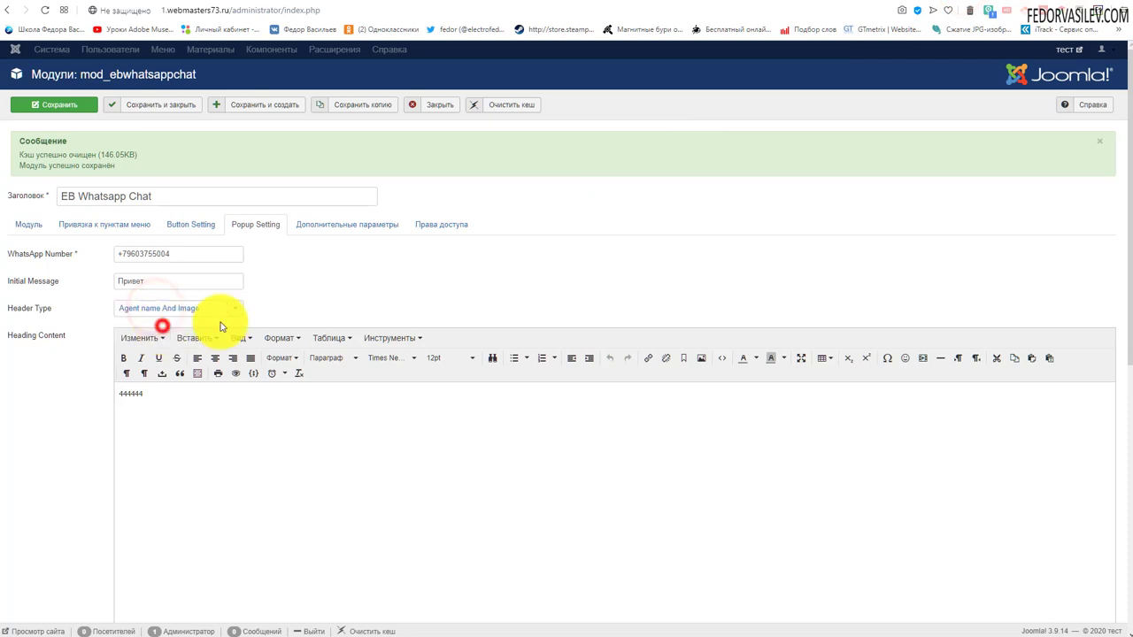
scroll(350, 314, down, 1)
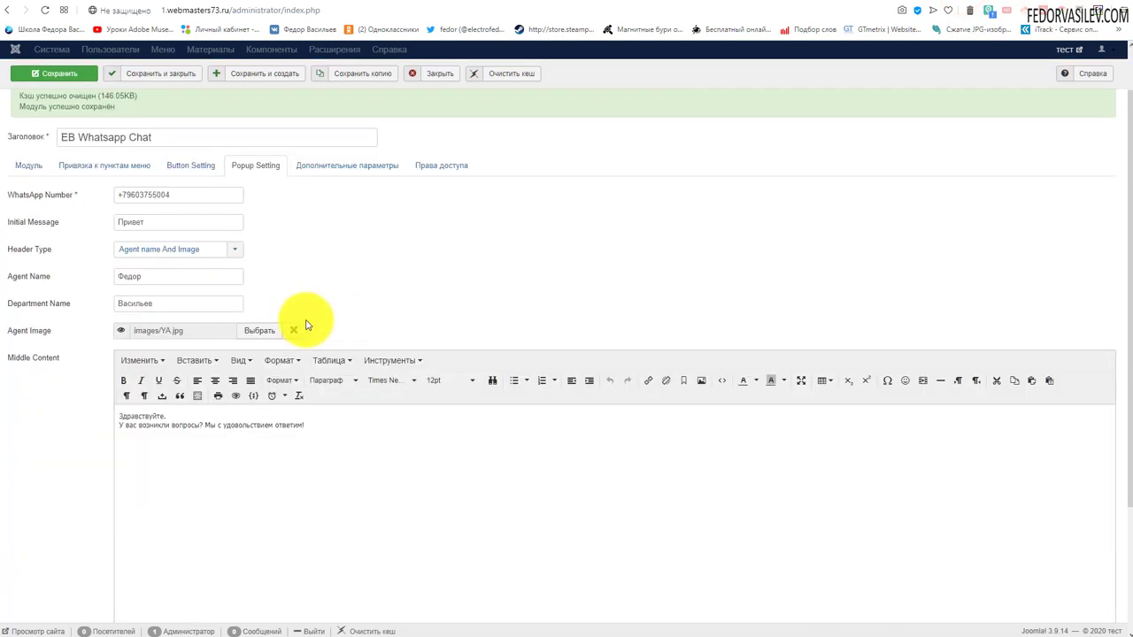
click(177, 254)
click(398, 239)
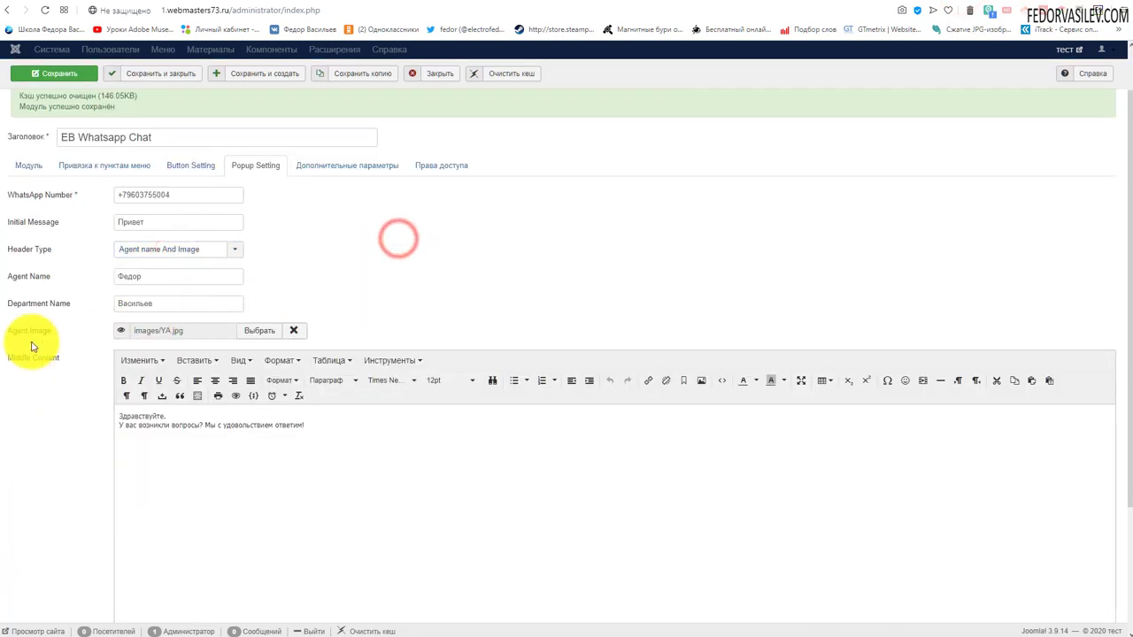
Step: View the image library for the agent image and close it without choosing another picture
mouse_move(120, 335)
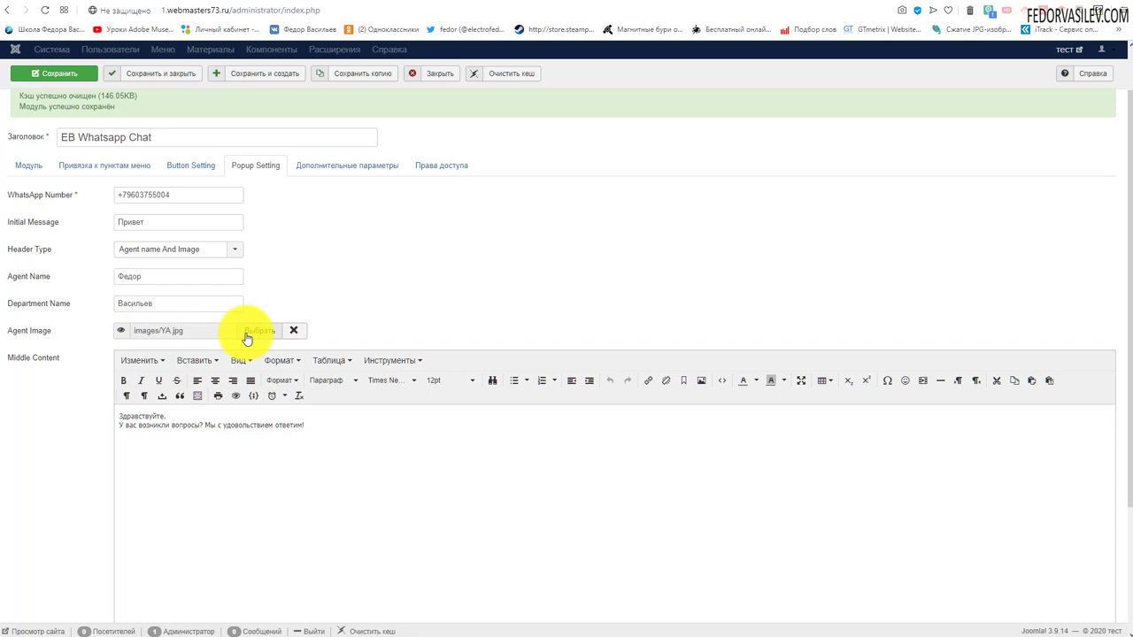
click(246, 334)
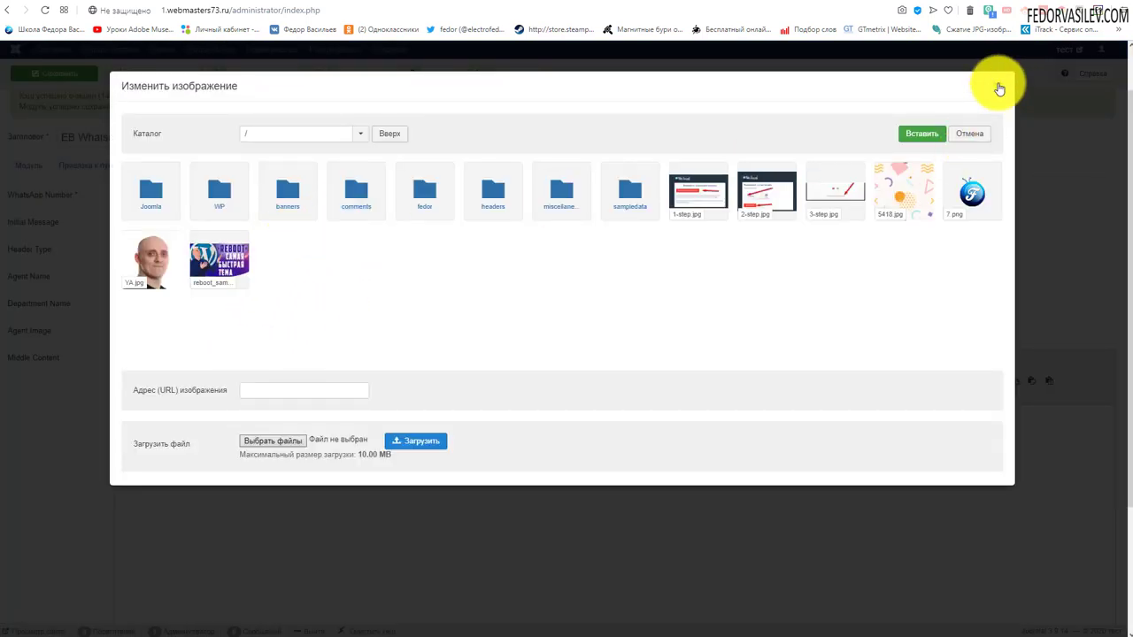
click(998, 88)
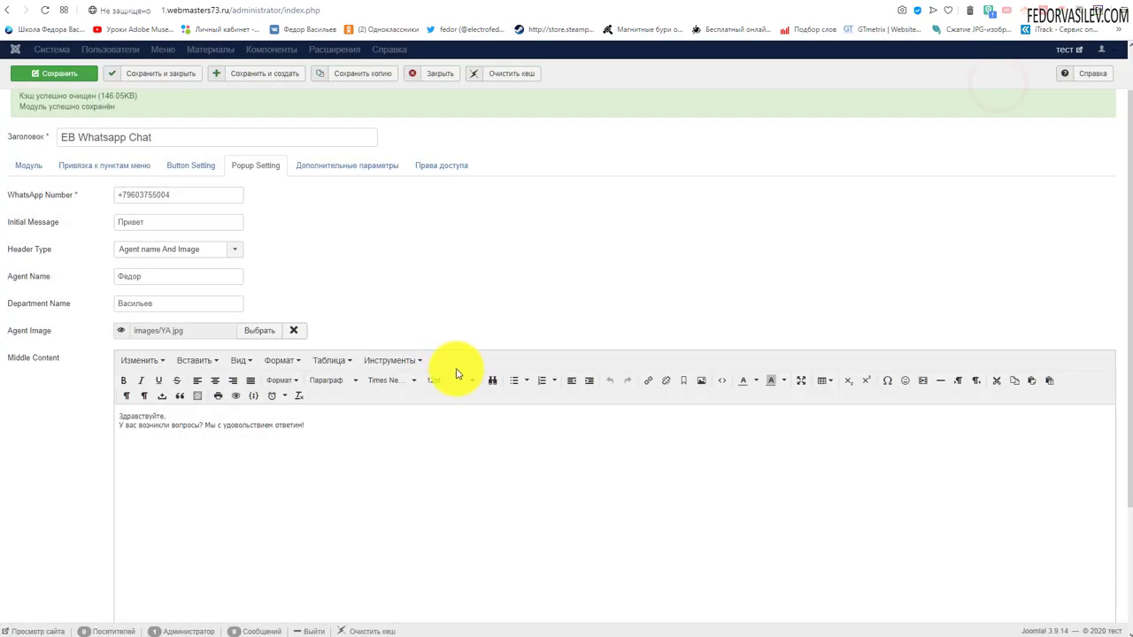
Step: Examine the greeting text in the popup's middle content
scroll(468, 295, down, 2)
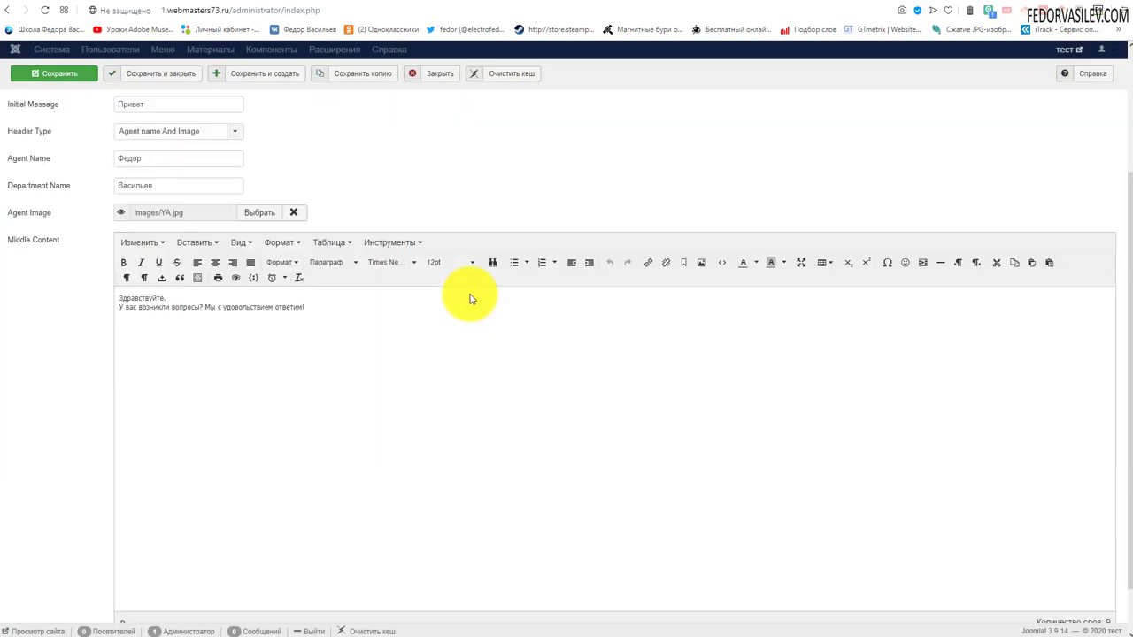
drag(337, 314, 100, 286)
scroll(935, 119, up, 1)
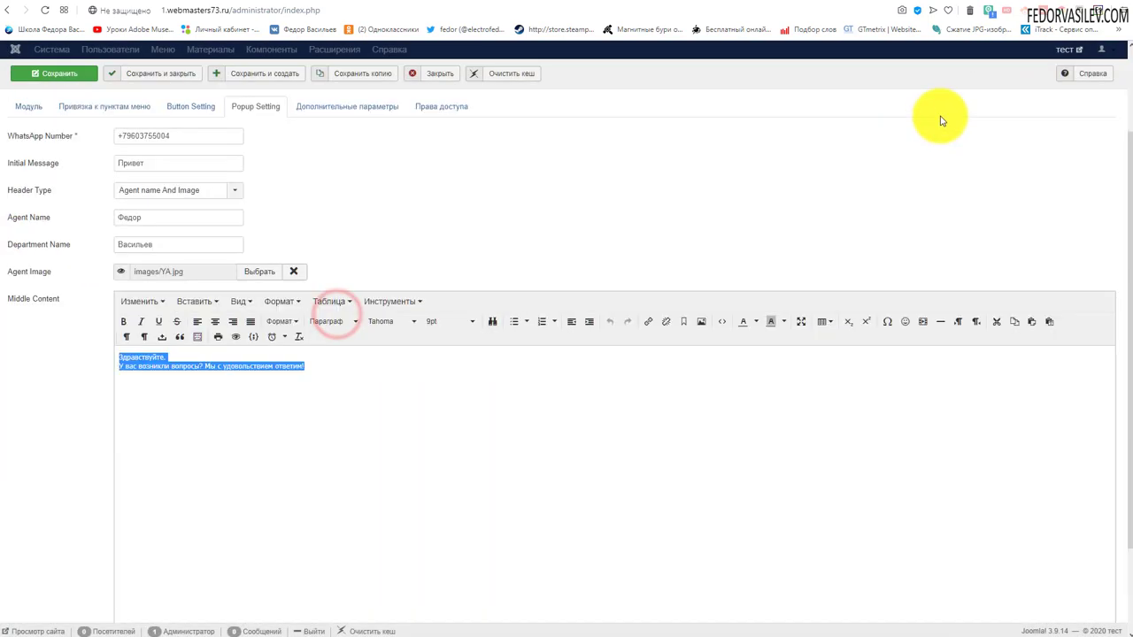
click(314, 399)
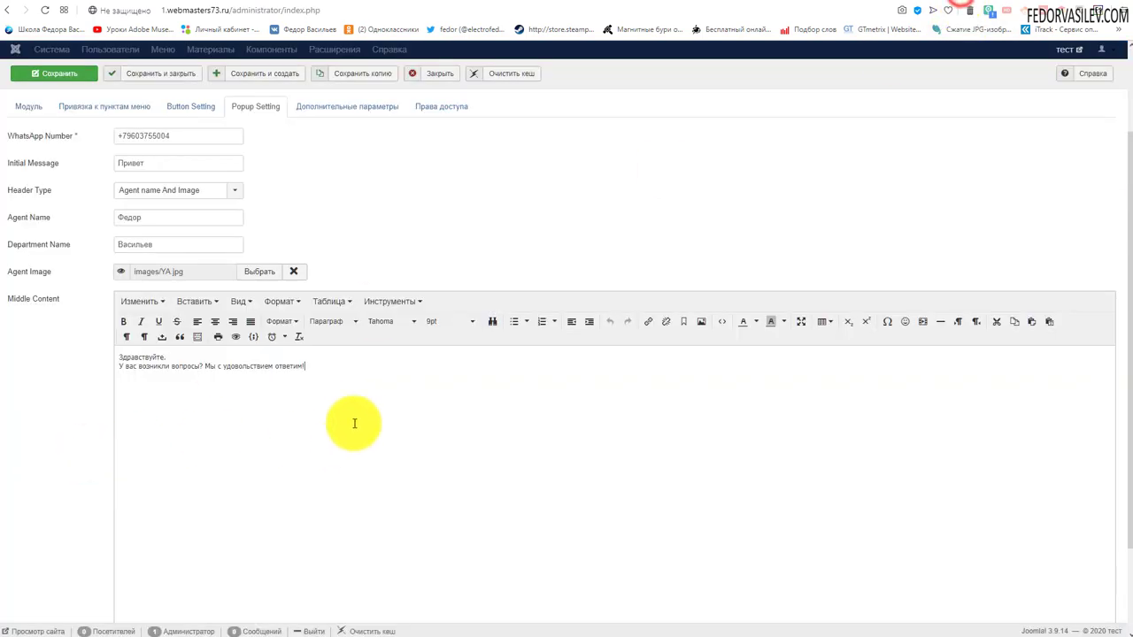
click(357, 412)
triple_click(362, 364)
scroll(406, 285, down, 1)
scroll(478, 370, up, 3)
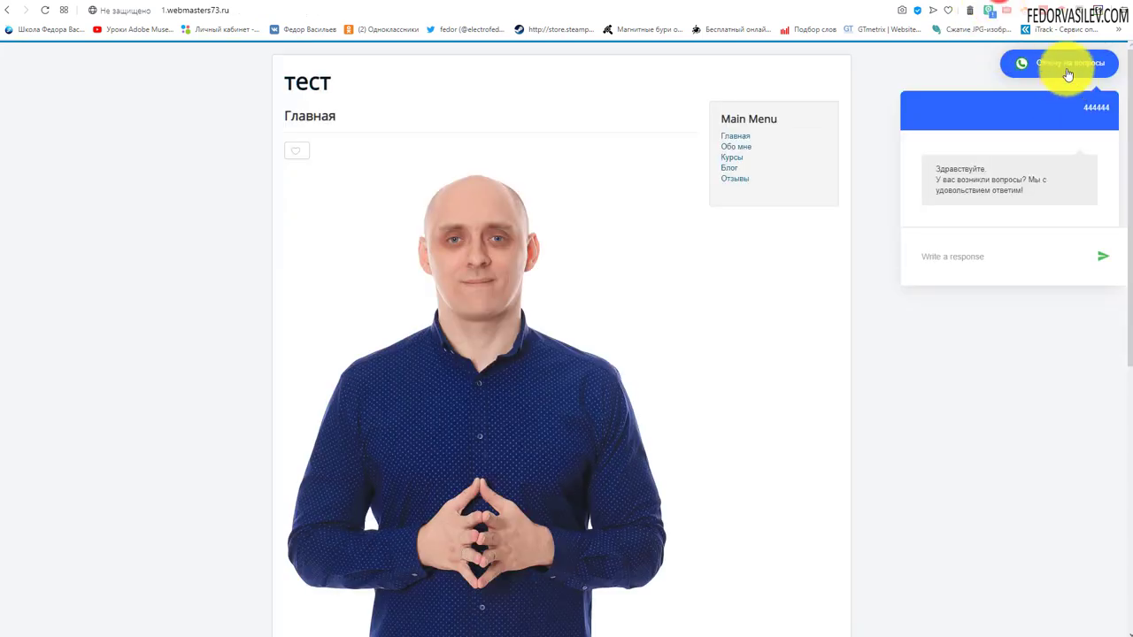
Step: Toggle the chat popup on the live home page and look through the page's full length
click(1059, 62)
click(1058, 64)
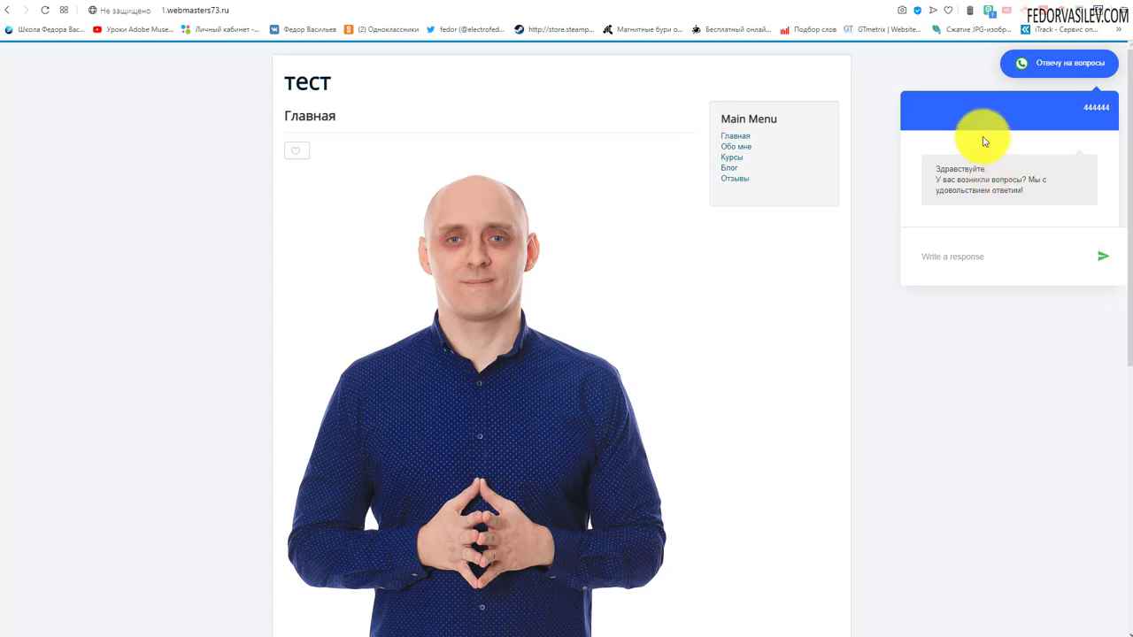
click(1028, 67)
click(1049, 76)
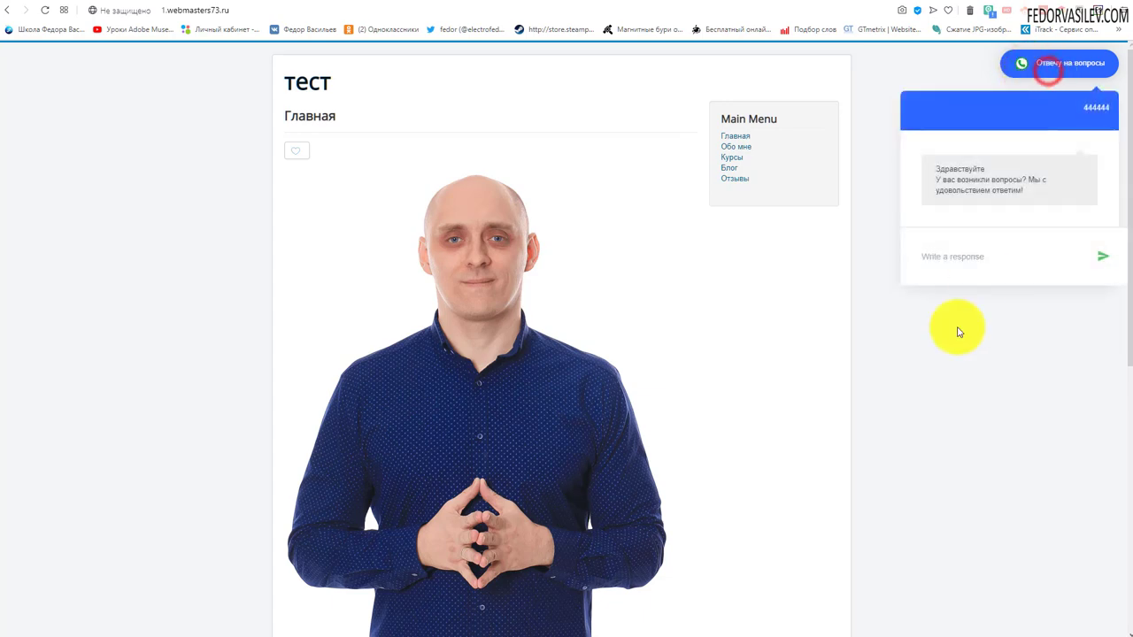
scroll(408, 228, down, 3)
scroll(408, 224, down, 2)
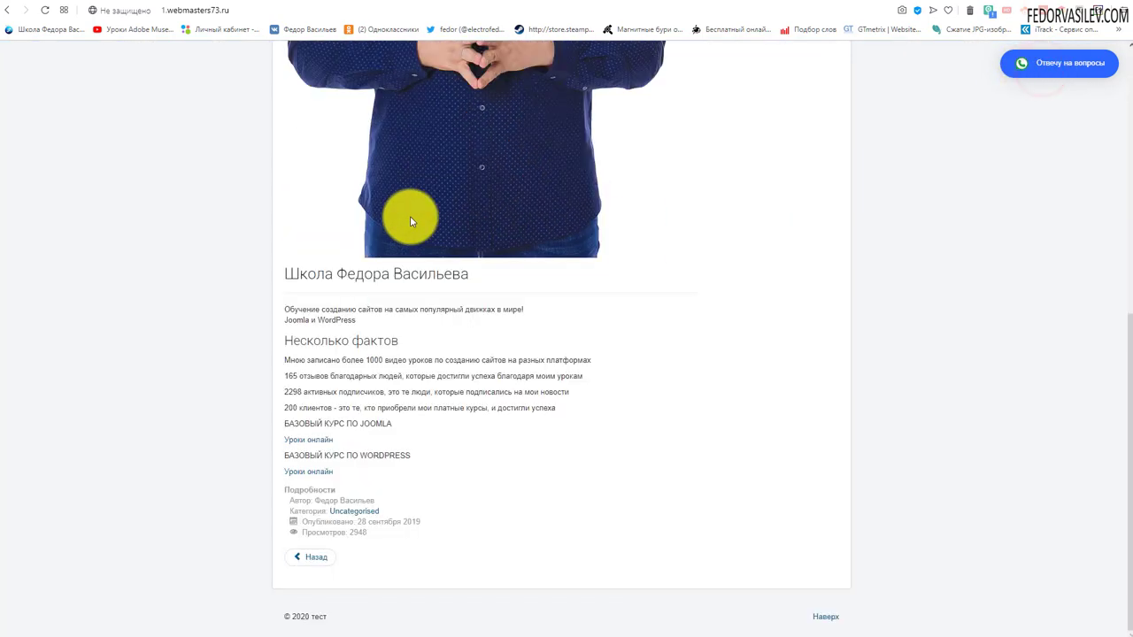
scroll(337, 257, up, 5)
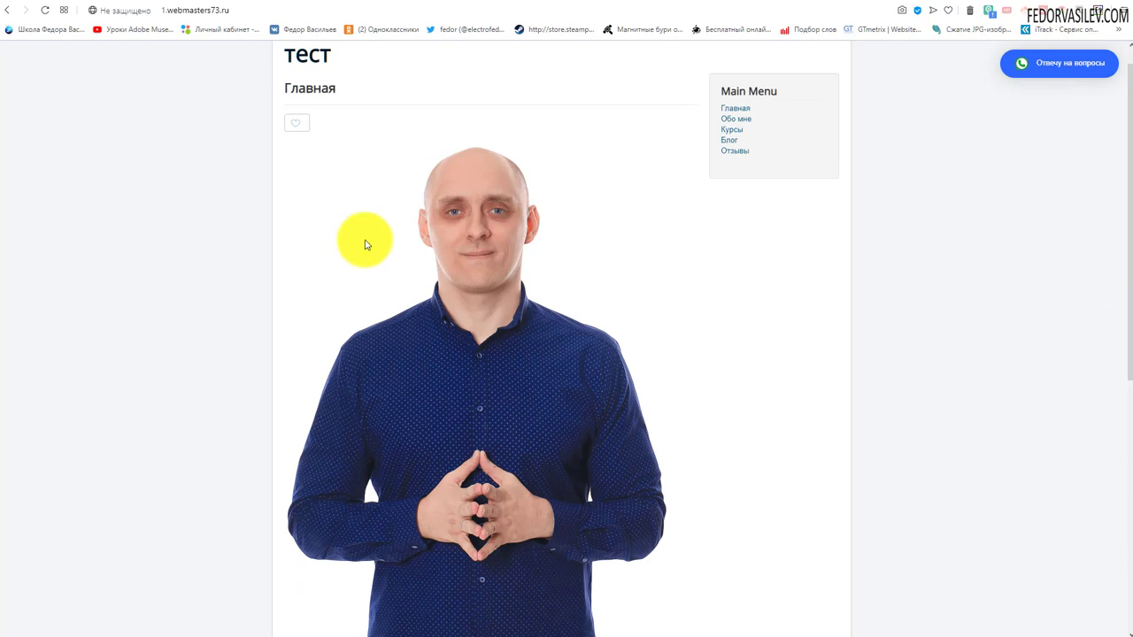
Step: Reopen the chat popup on the home page and examine its greeting and response field
click(1020, 76)
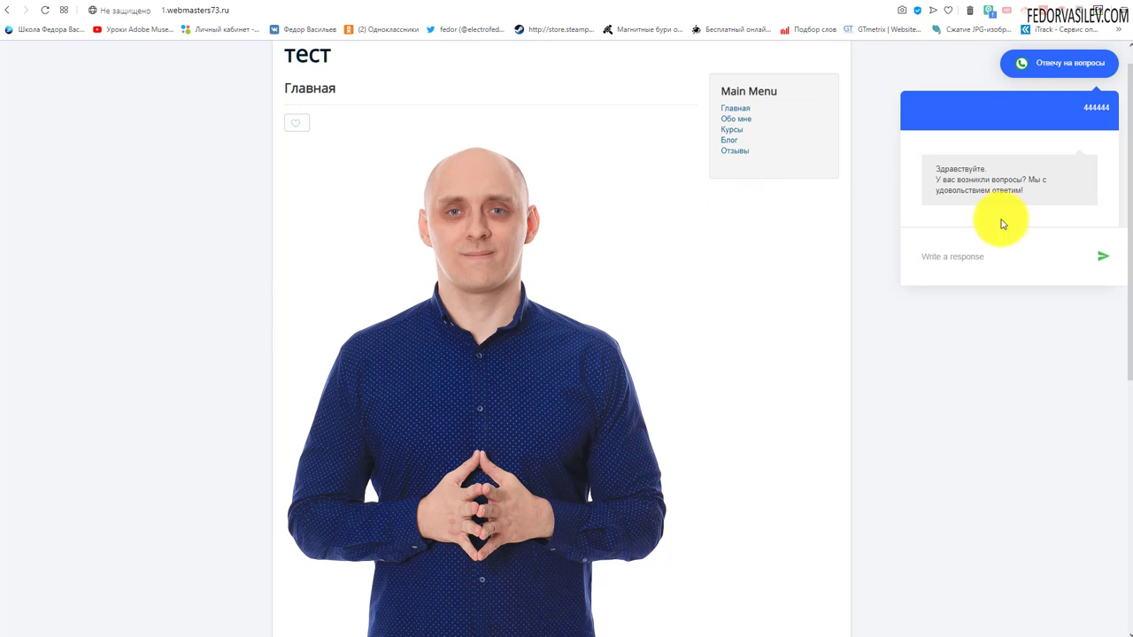
click(1040, 69)
click(1040, 67)
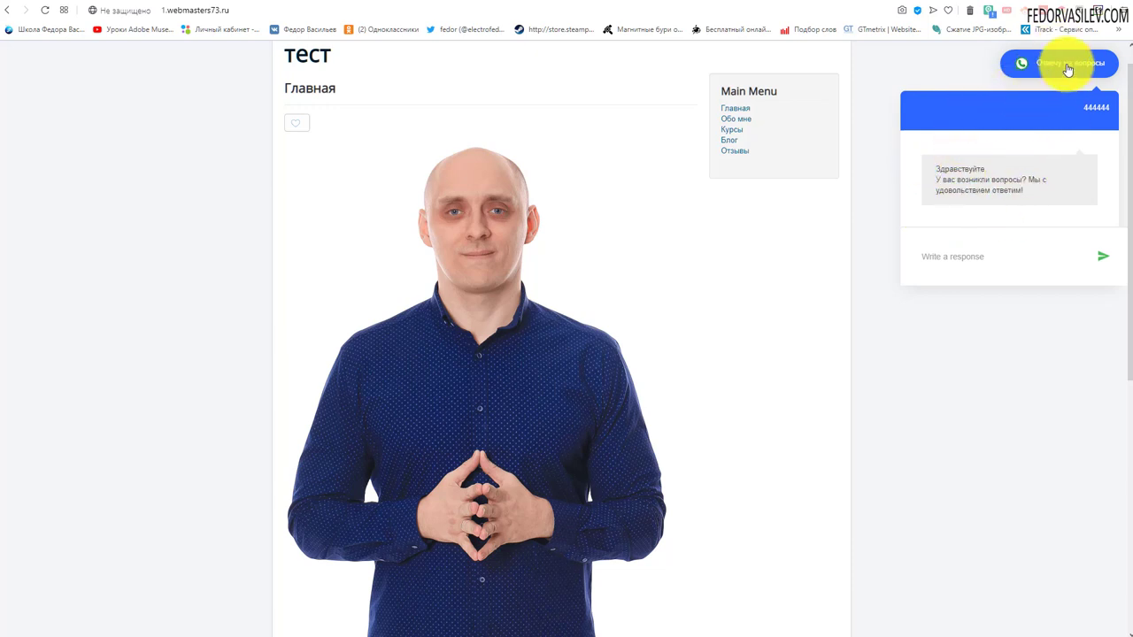
Step: Return to the module editor and look over the whole set of popup settings
click(963, 3)
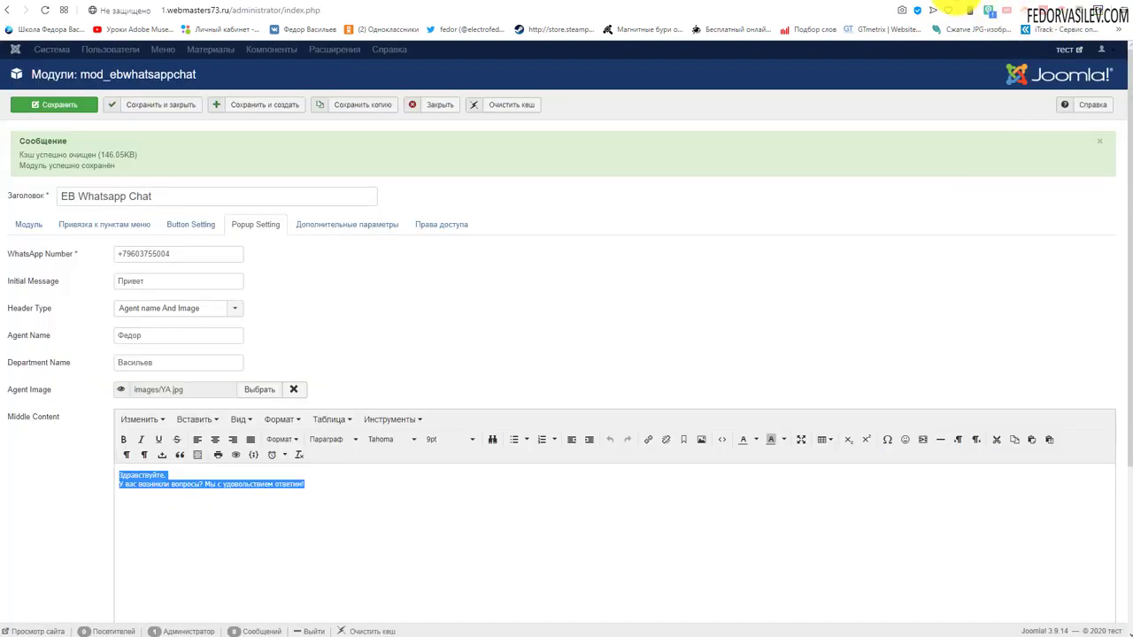
scroll(625, 217, down, 2)
scroll(626, 217, down, 1)
scroll(914, 517, up, 3)
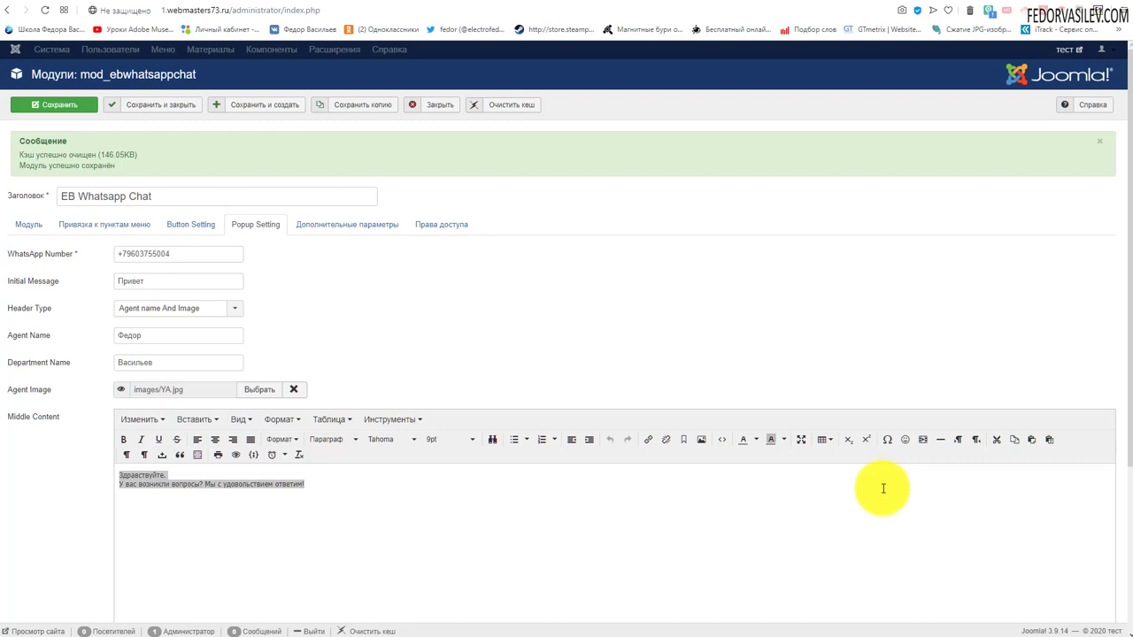
Step: Switch to the live home page and toggle the chat popup to check its agent header
key(ctrl+Tab)
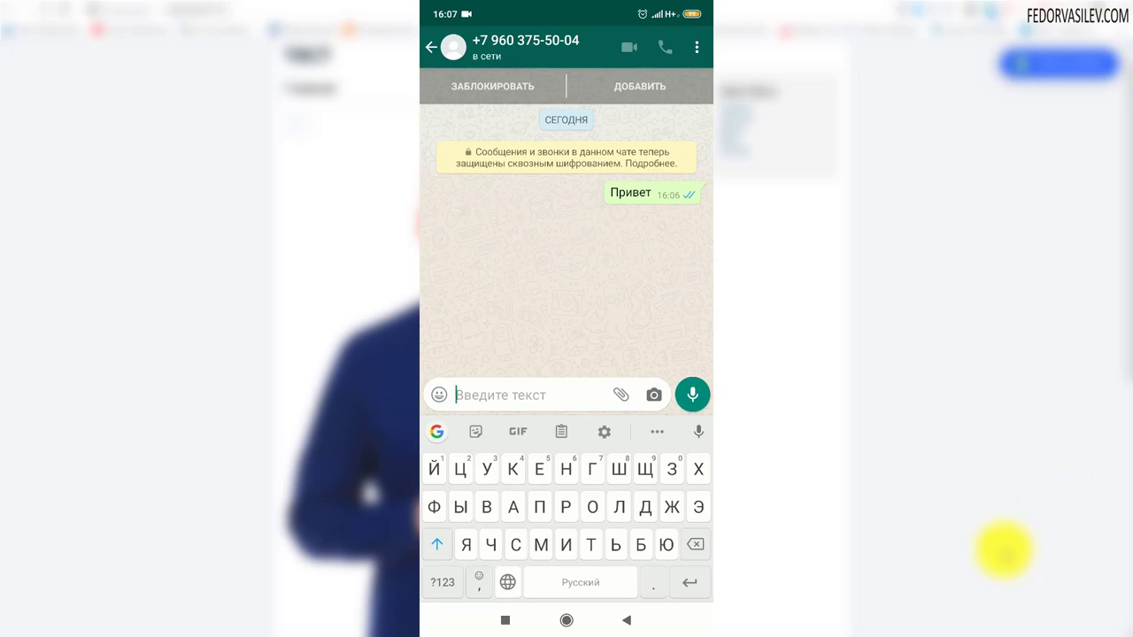
scroll(710, 478, up, 1)
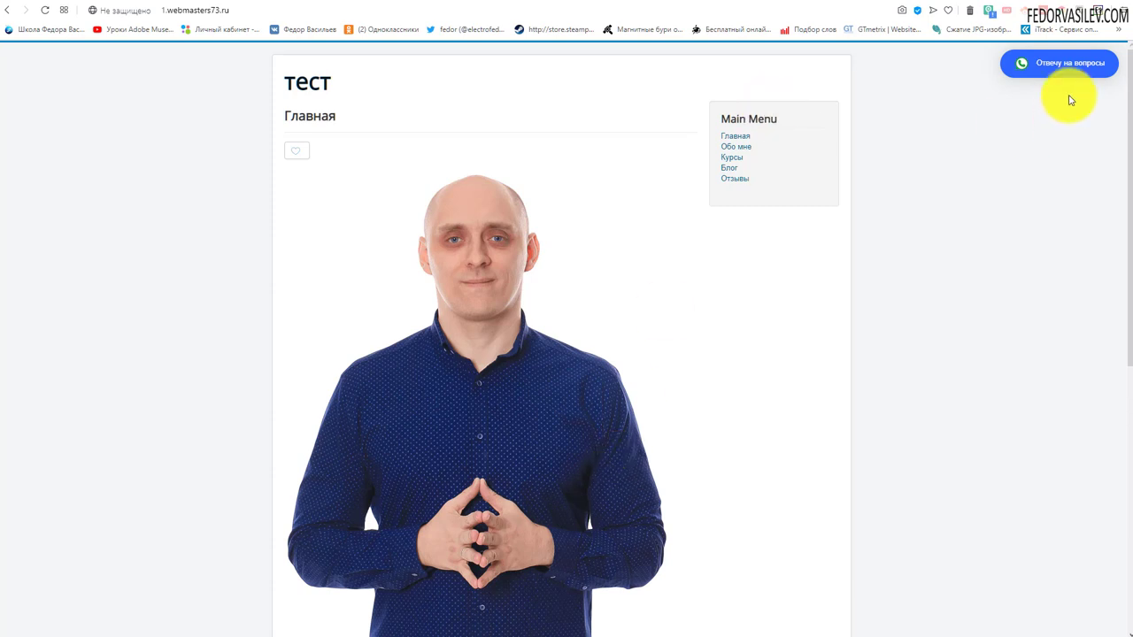
click(1074, 64)
click(1073, 64)
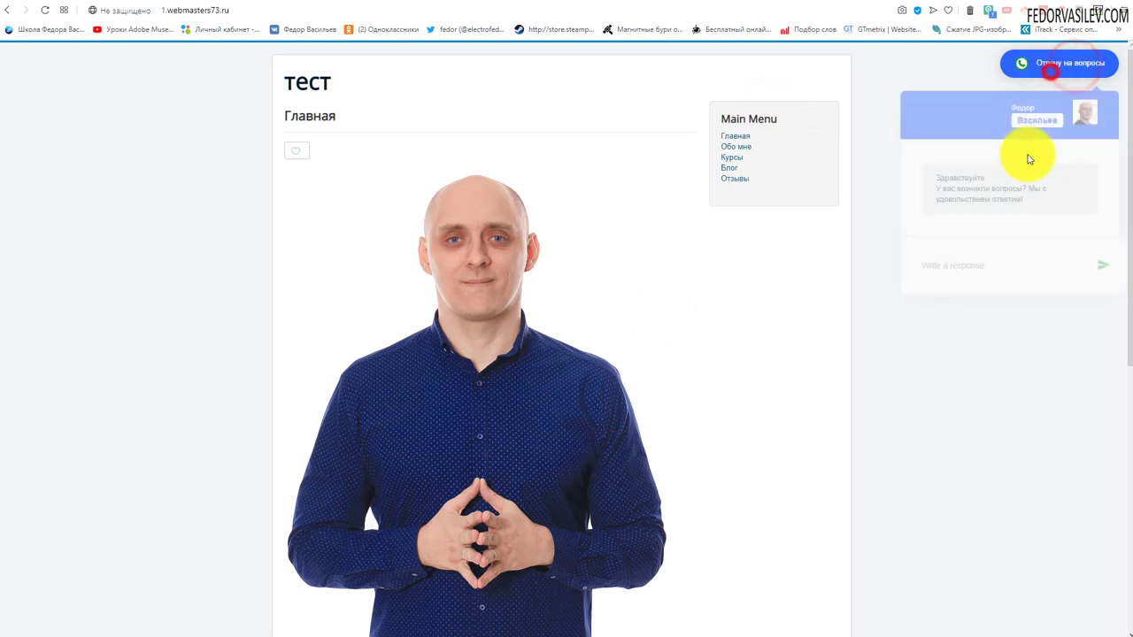
click(1060, 68)
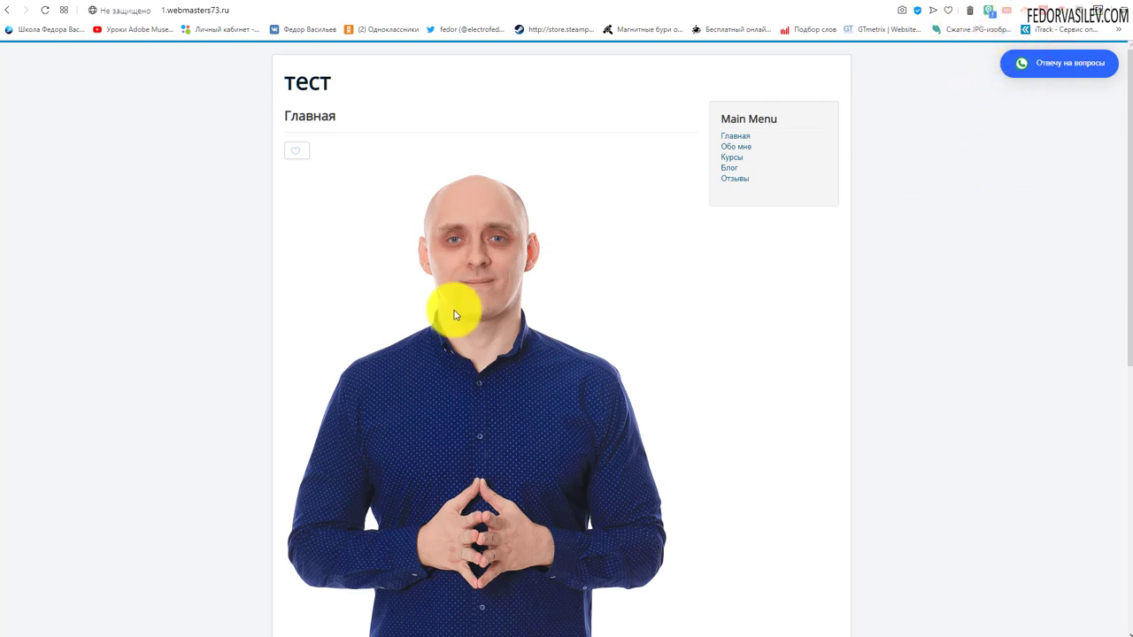
Step: Close the module editor and make the yootheme template style the default for the site
scroll(450, 301, down, 5)
scroll(450, 298, up, 5)
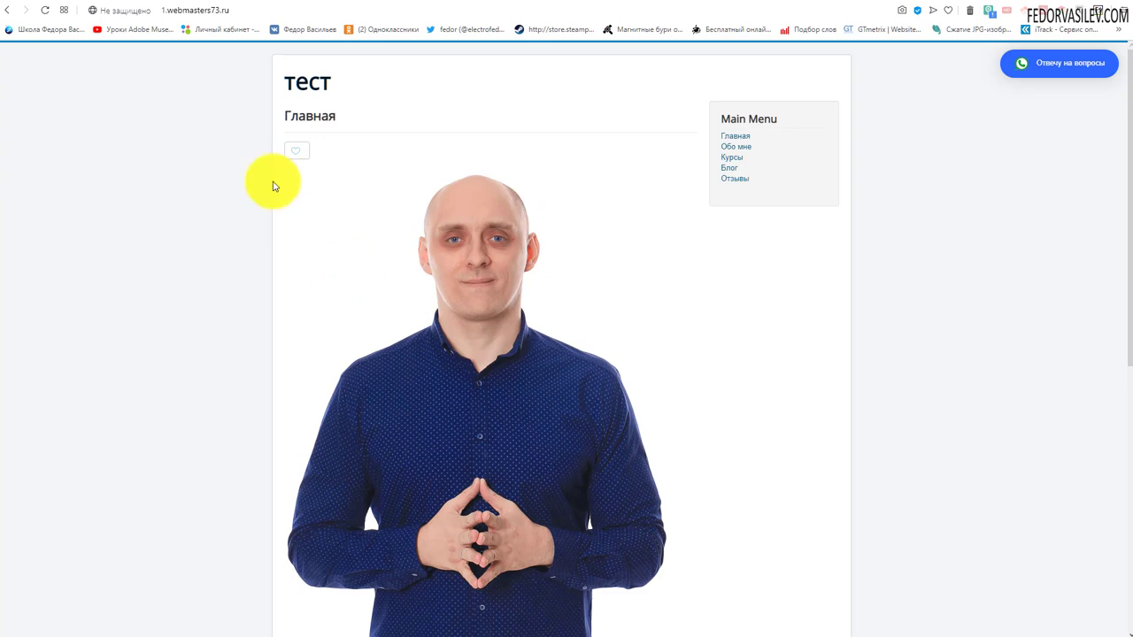
click(958, 11)
click(449, 110)
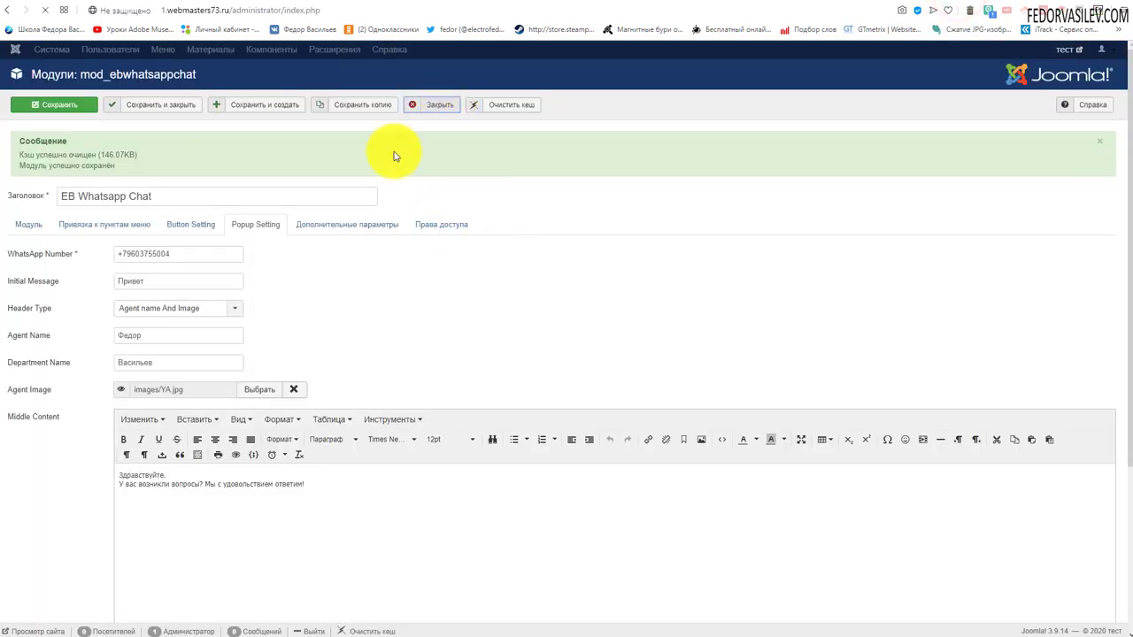
click(376, 48)
click(370, 119)
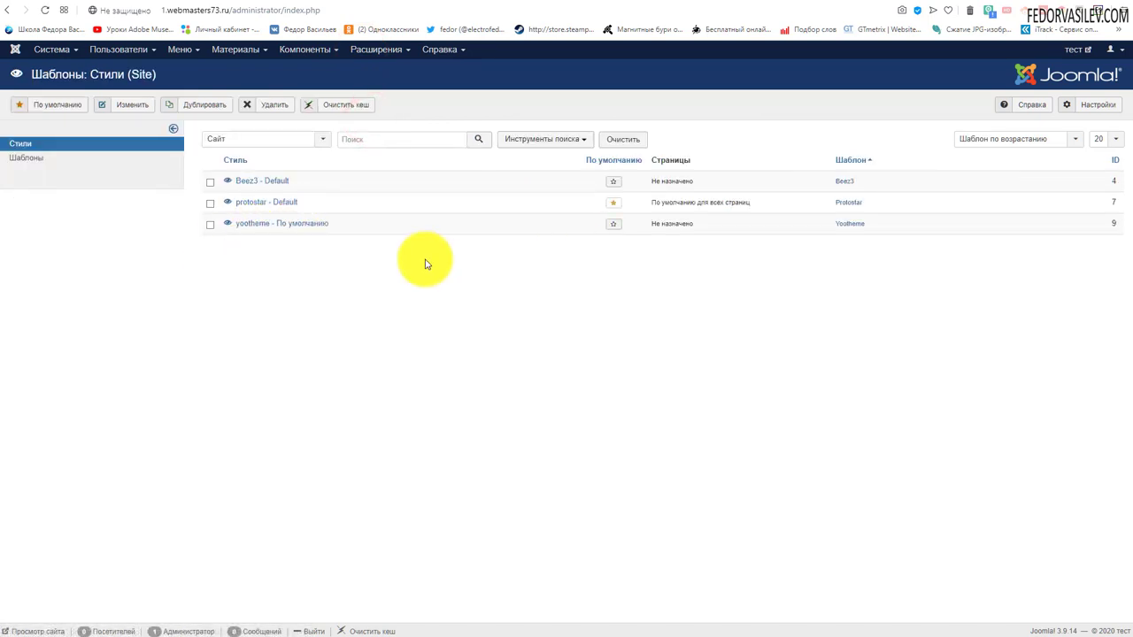
click(612, 223)
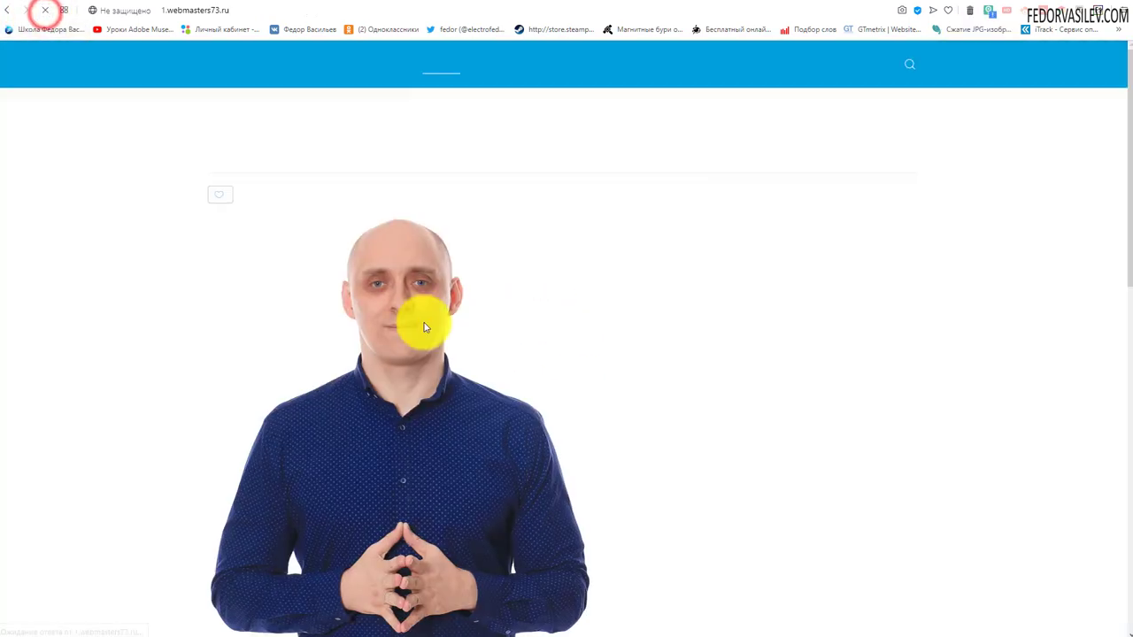
Step: Look through the live home page under the yootheme template and try to open the chat popup
scroll(1029, 153, down, 4)
scroll(1027, 148, down, 4)
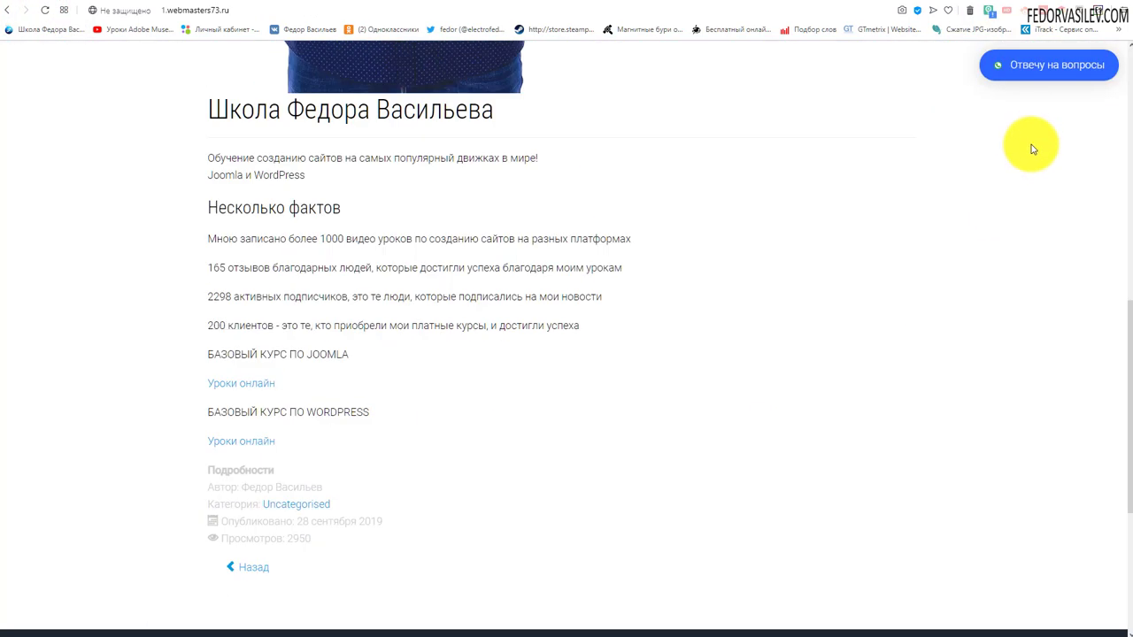
scroll(1019, 177, up, 8)
scroll(1018, 183, down, 4)
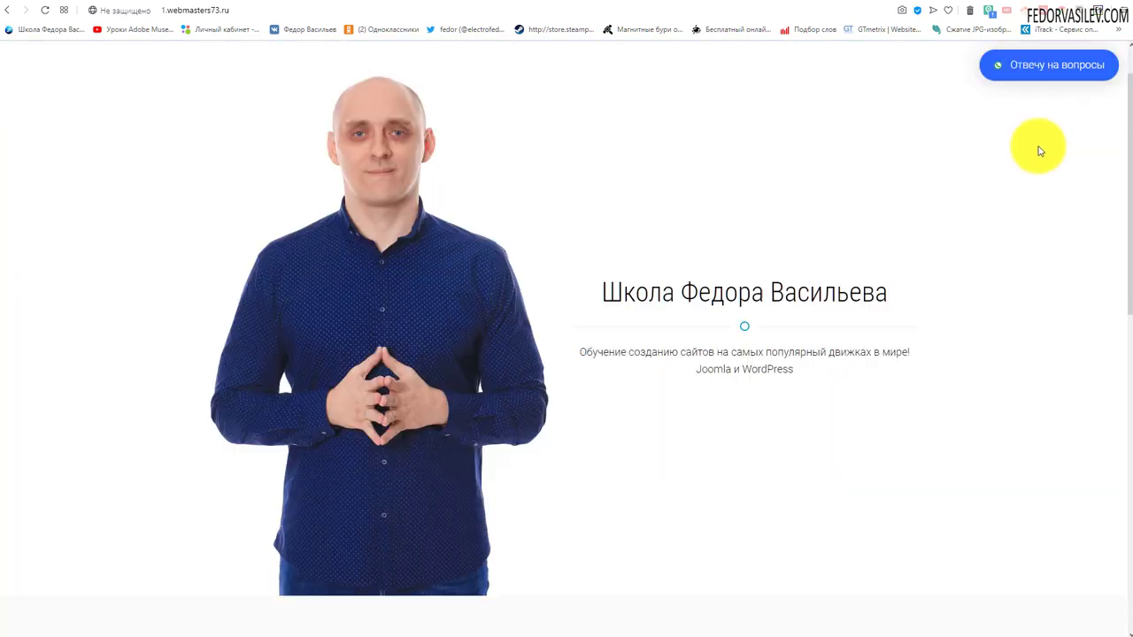
click(1040, 65)
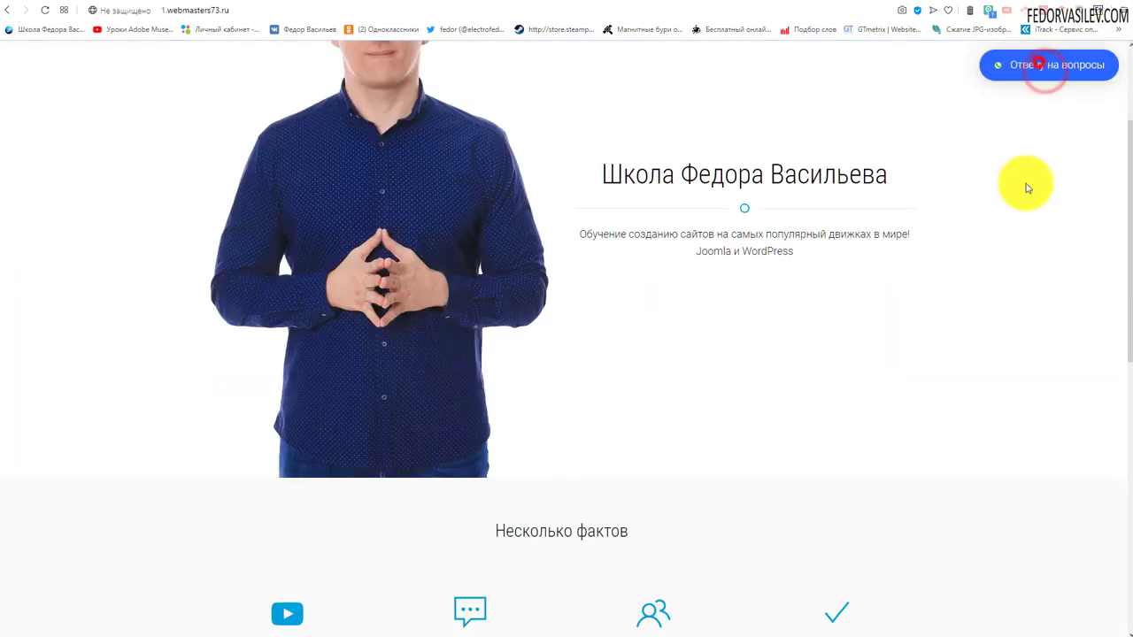
click(1025, 62)
click(1059, 64)
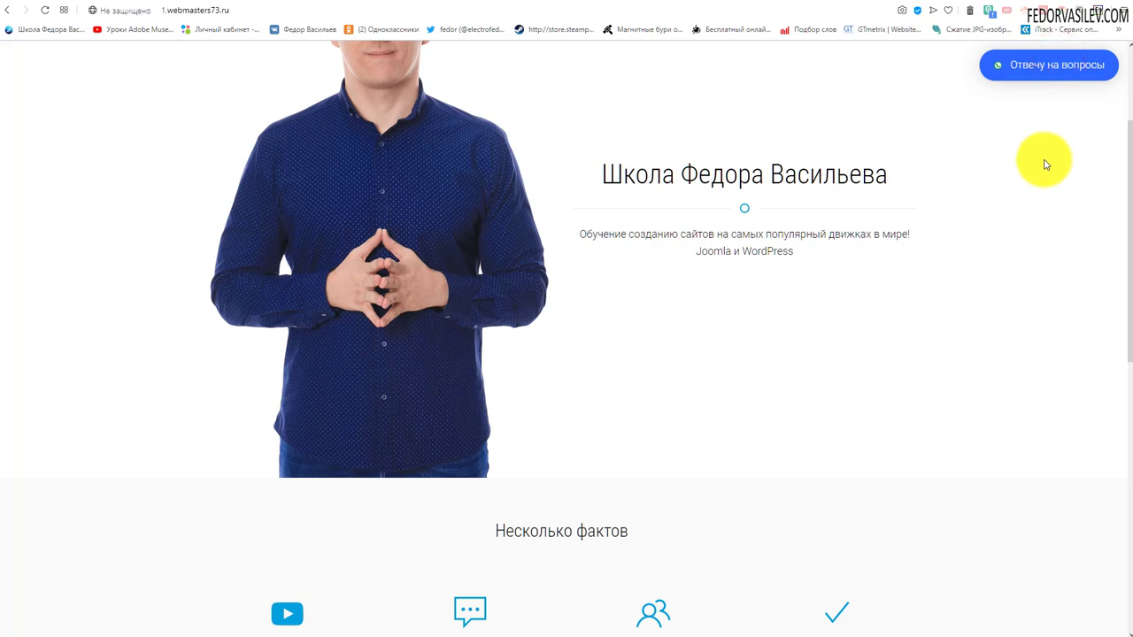
click(1040, 70)
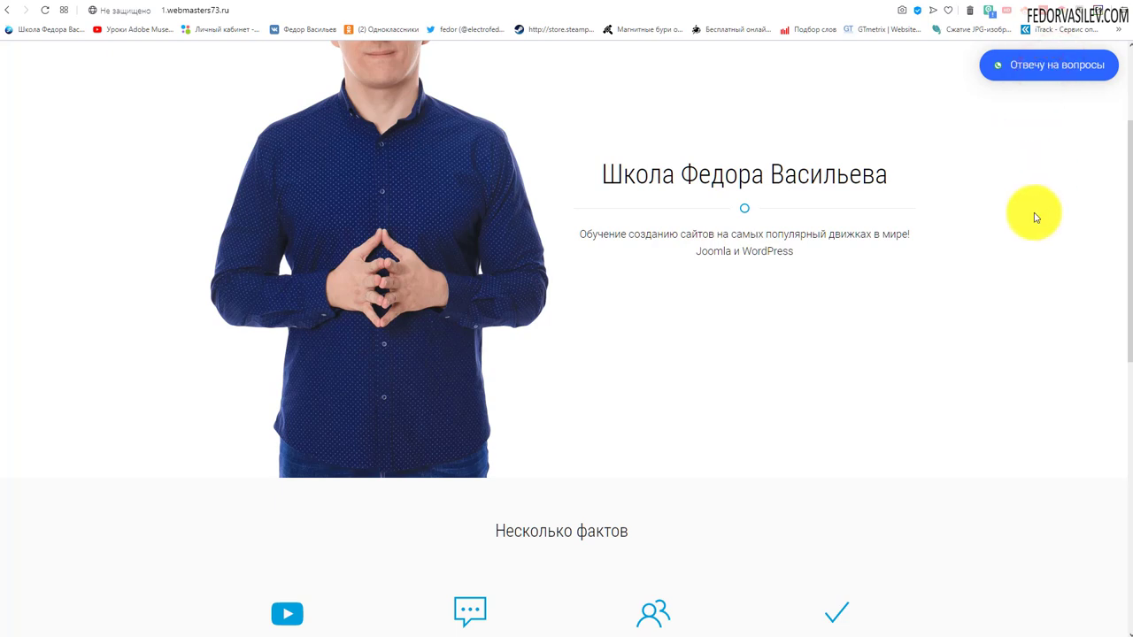
Step: Inspect the live home page with the browser's developer tools and examine the JavaScript console
right_click(639, 342)
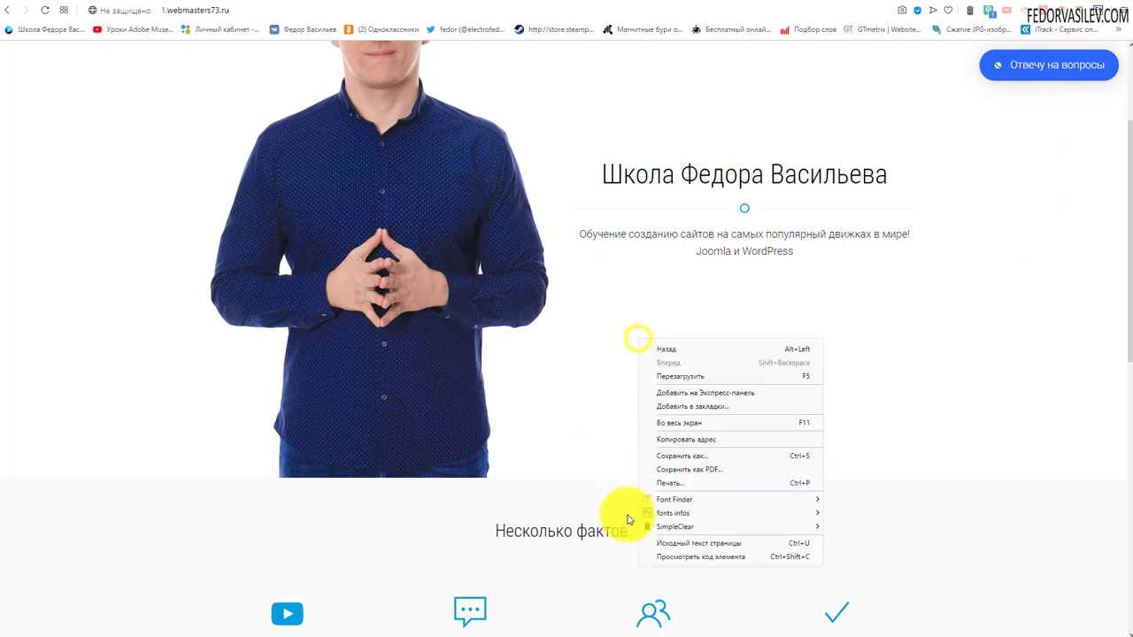
click(673, 561)
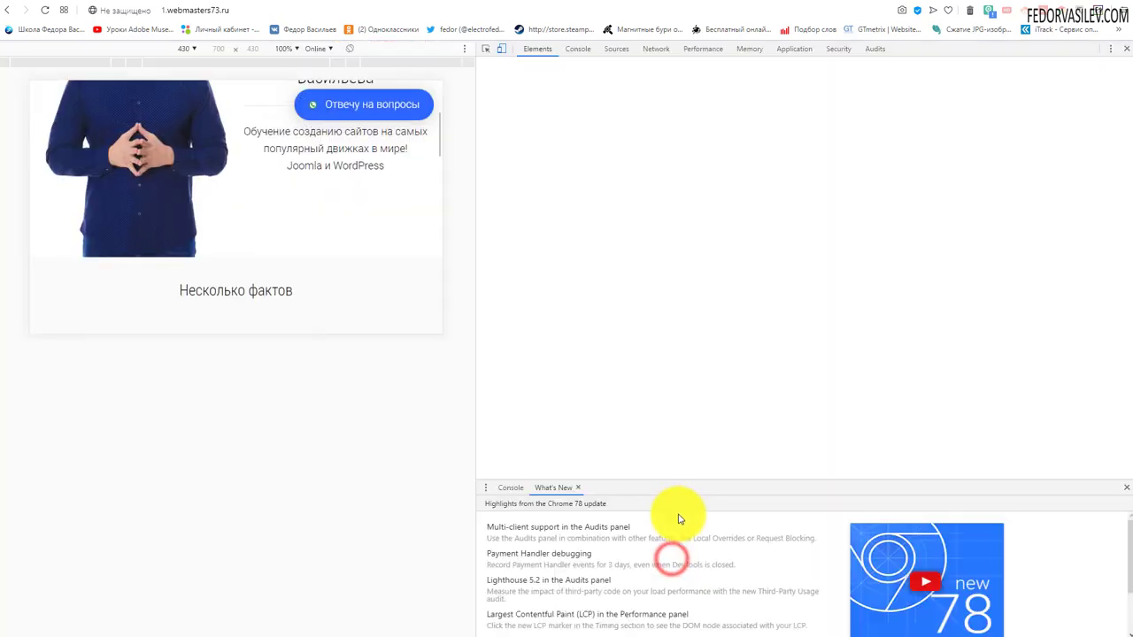
click(577, 52)
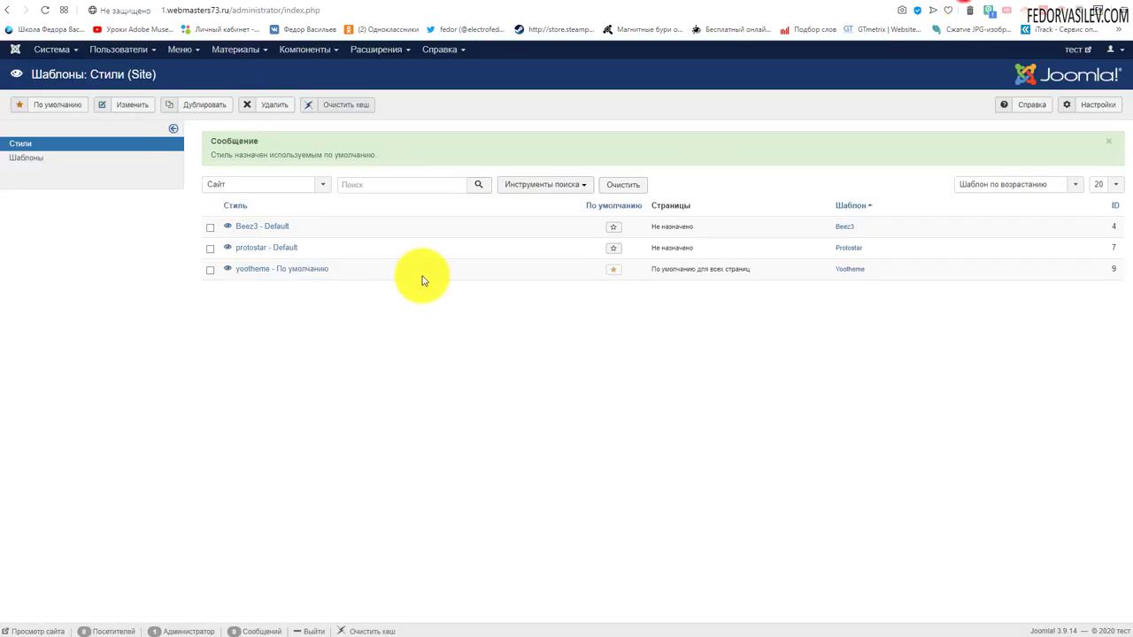
Step: Open the site's plugin list in the administrator, filter it to disabled plugins and sort it by ID in descending order
click(376, 50)
click(379, 110)
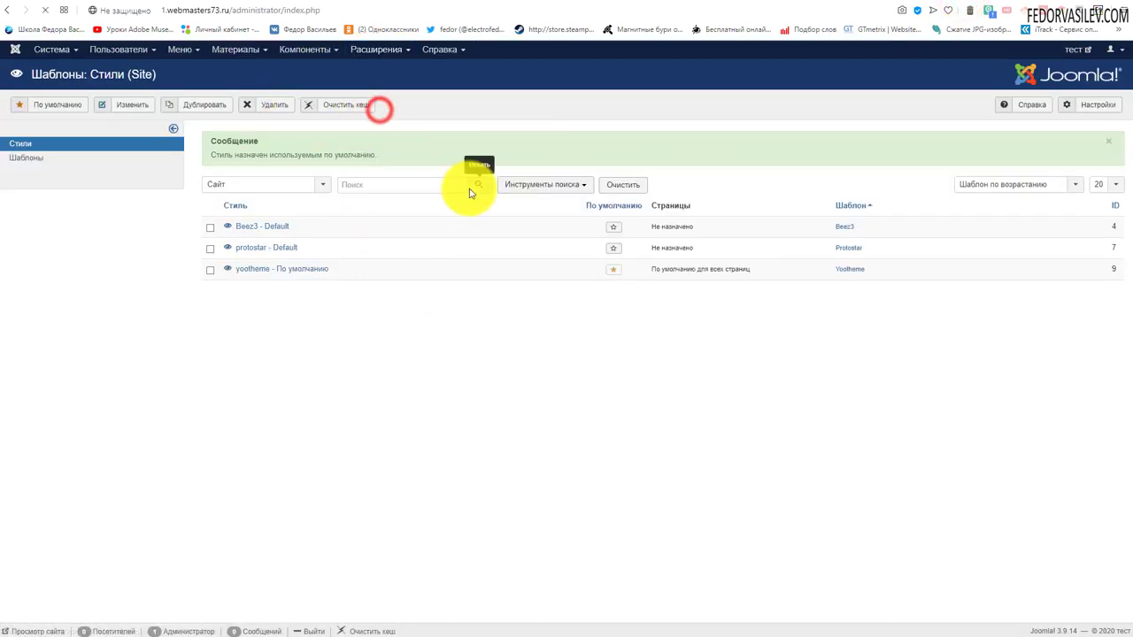
click(106, 164)
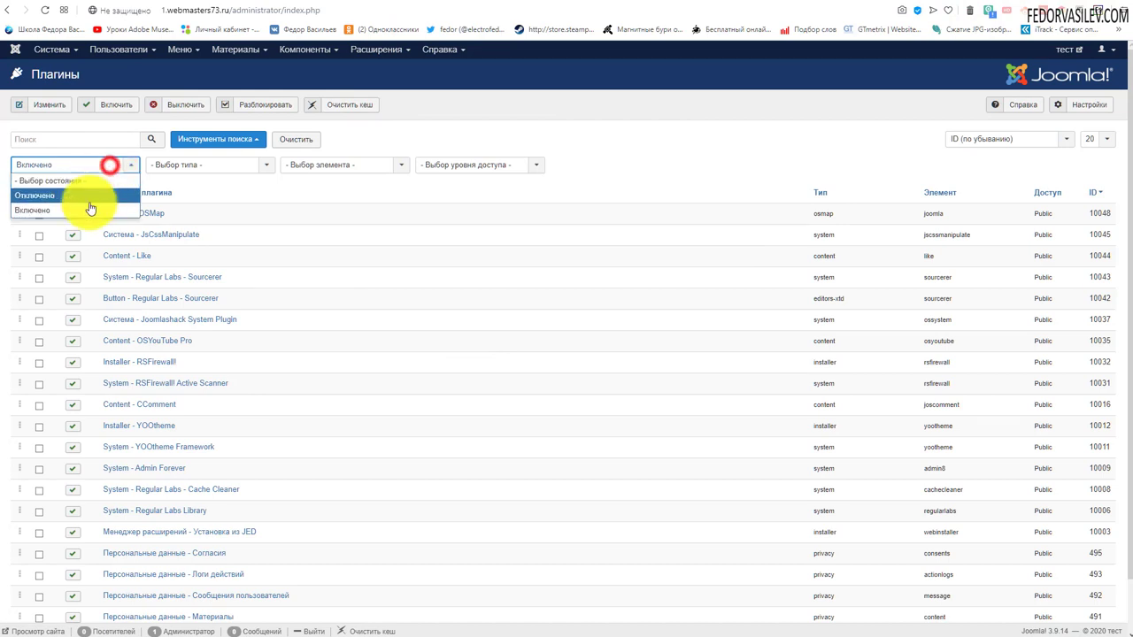
click(89, 203)
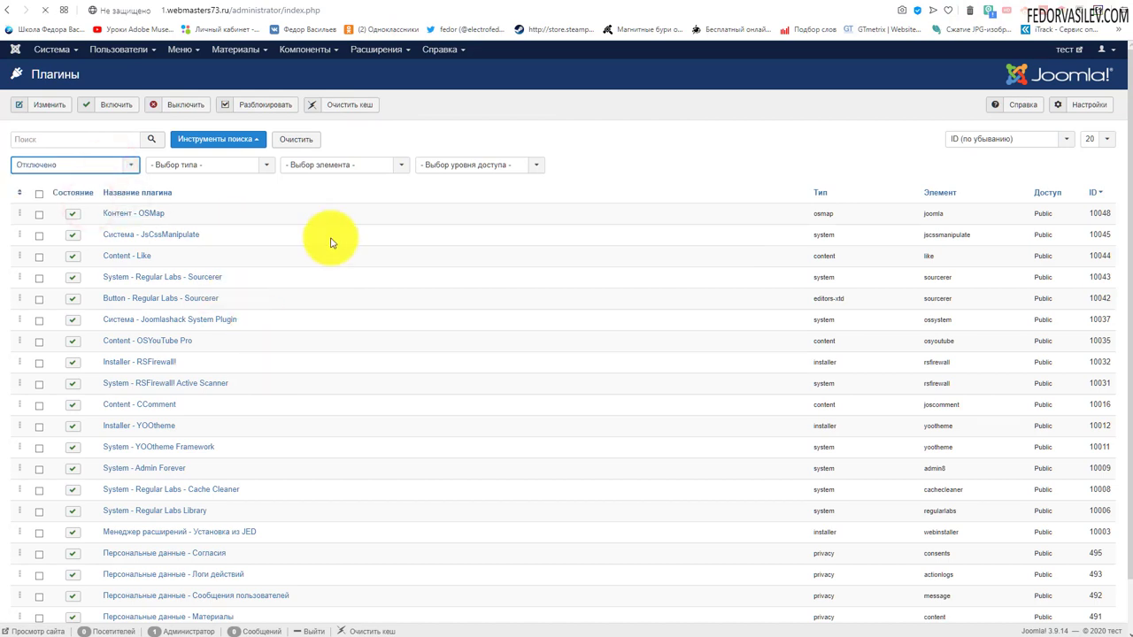
key(Down)
click(1093, 196)
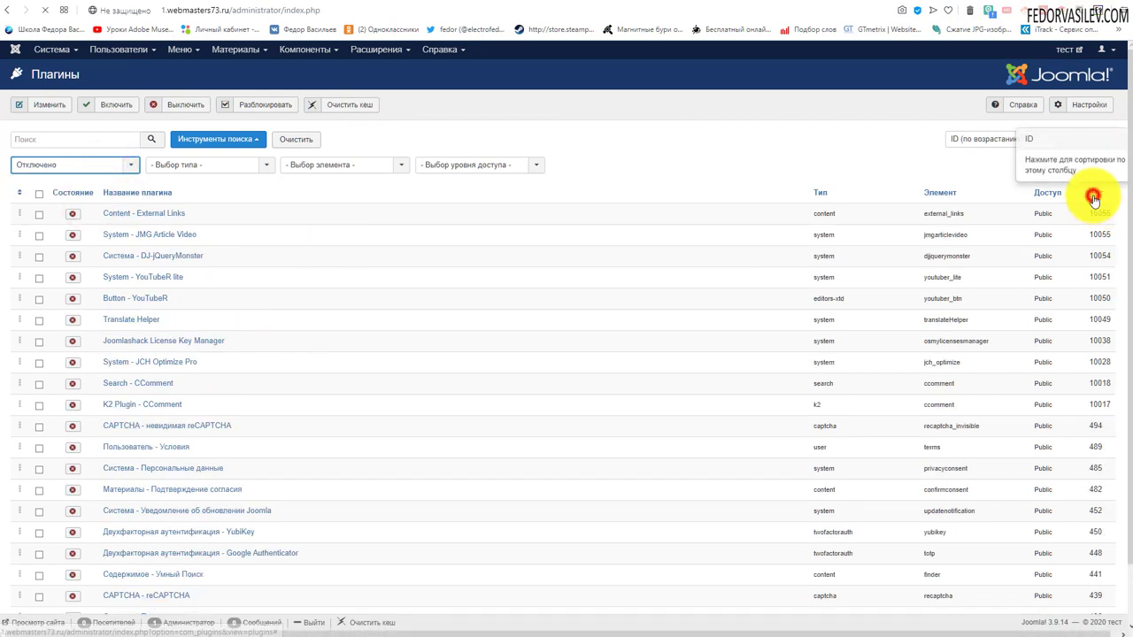
click(1093, 197)
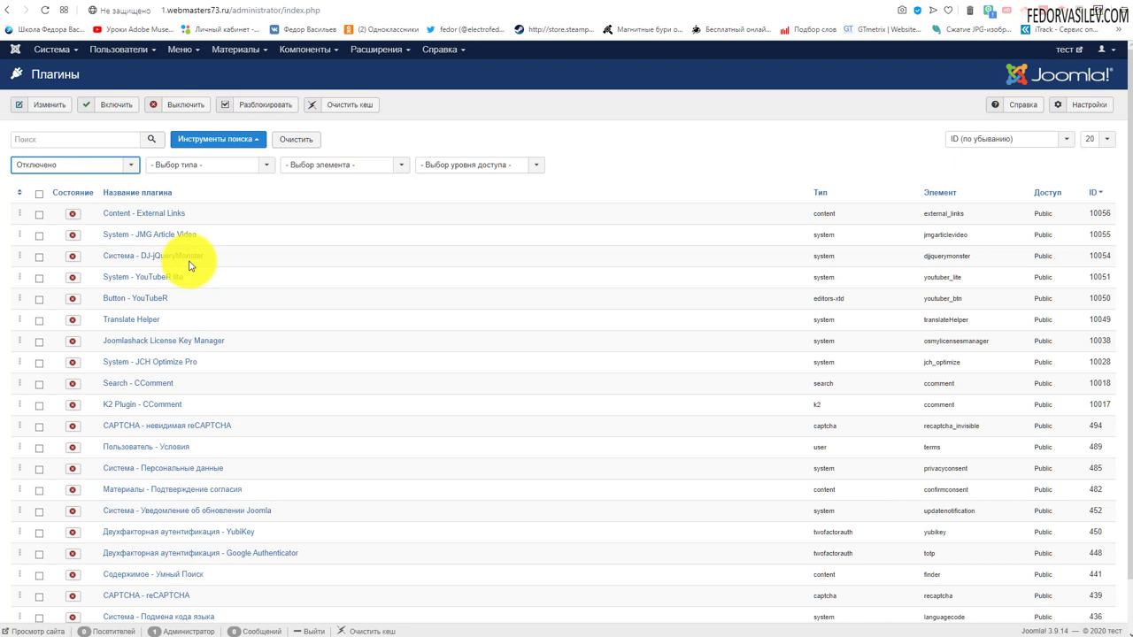
Step: Open the Система - DJ-jQueryMonster plugin, set its state to Включено and save it
drag(217, 255, 102, 263)
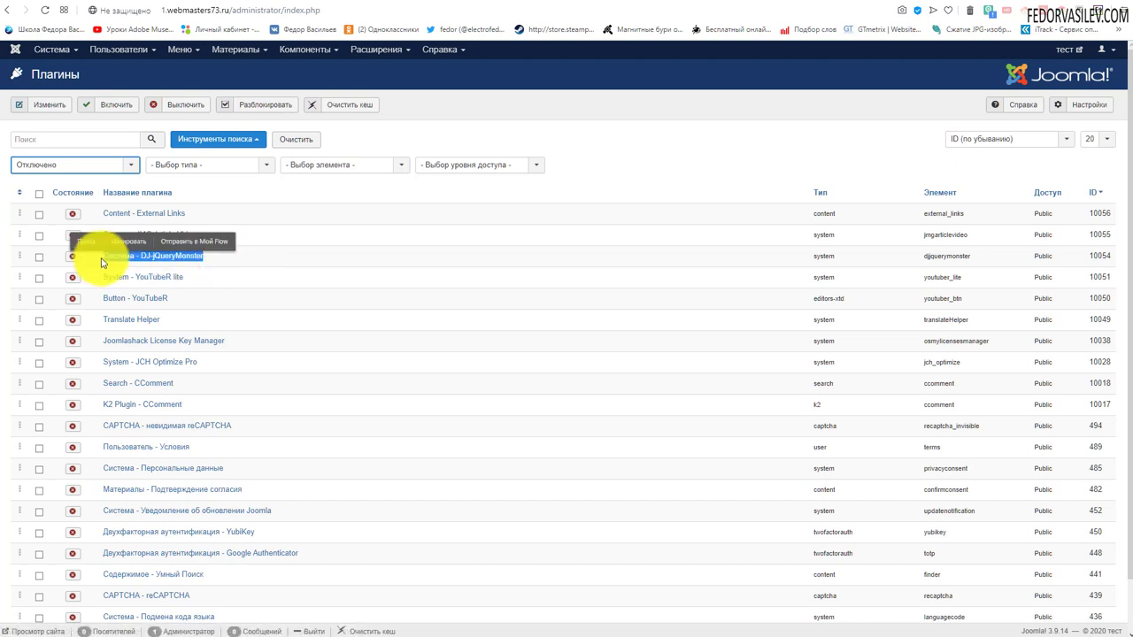
click(375, 193)
click(189, 255)
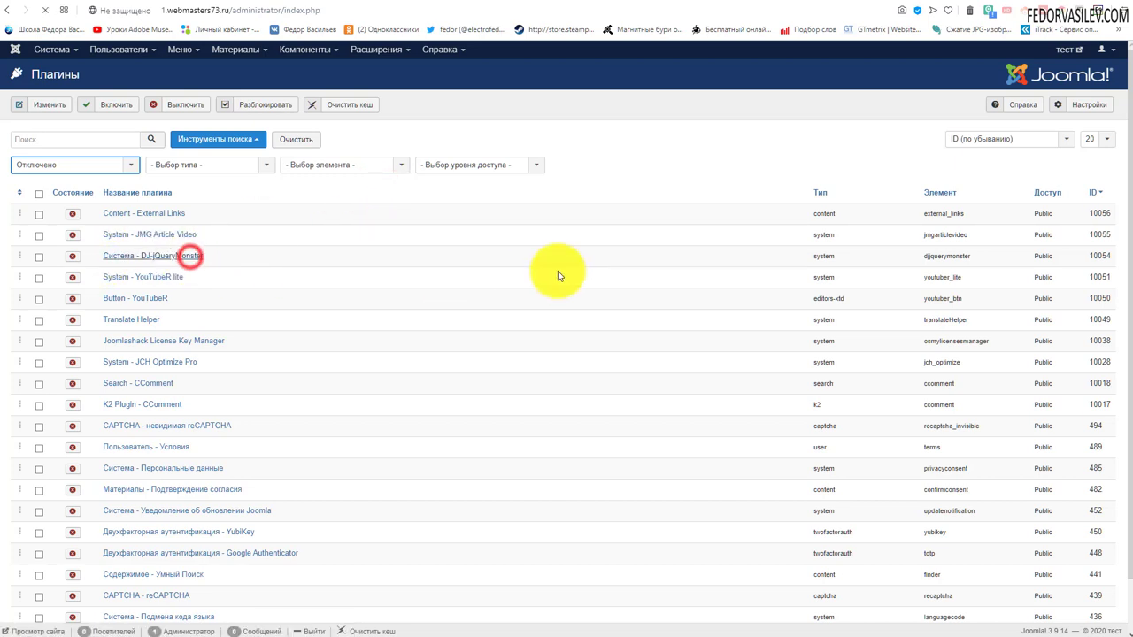
click(969, 184)
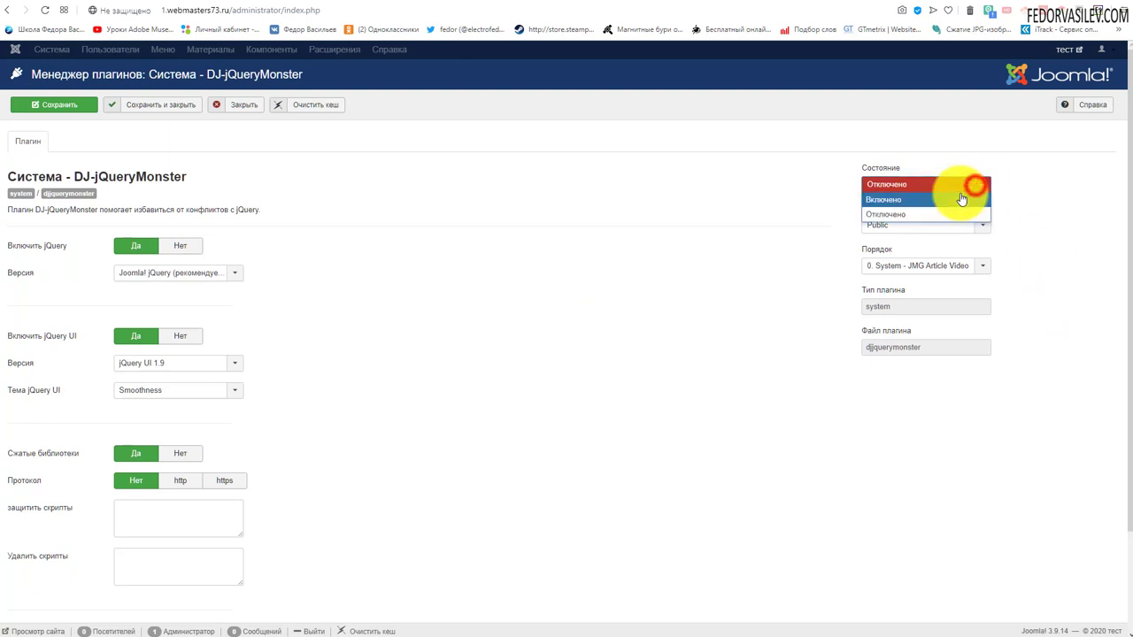
click(961, 195)
scroll(157, 404, down, 2)
scroll(152, 253, up, 2)
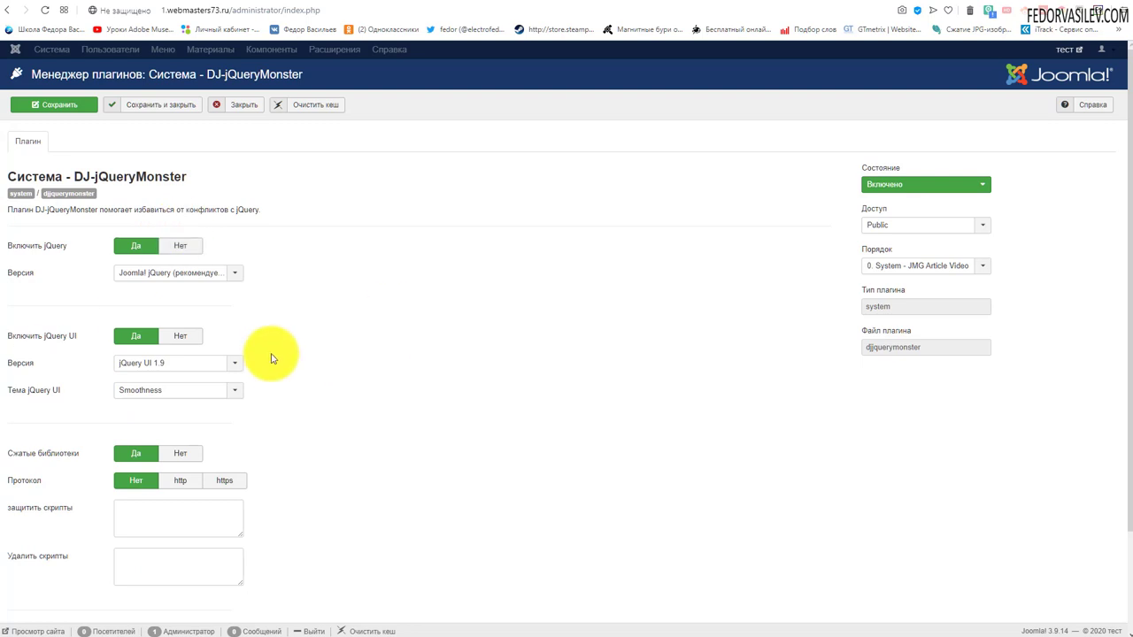
scroll(273, 334, down, 2)
scroll(270, 335, up, 2)
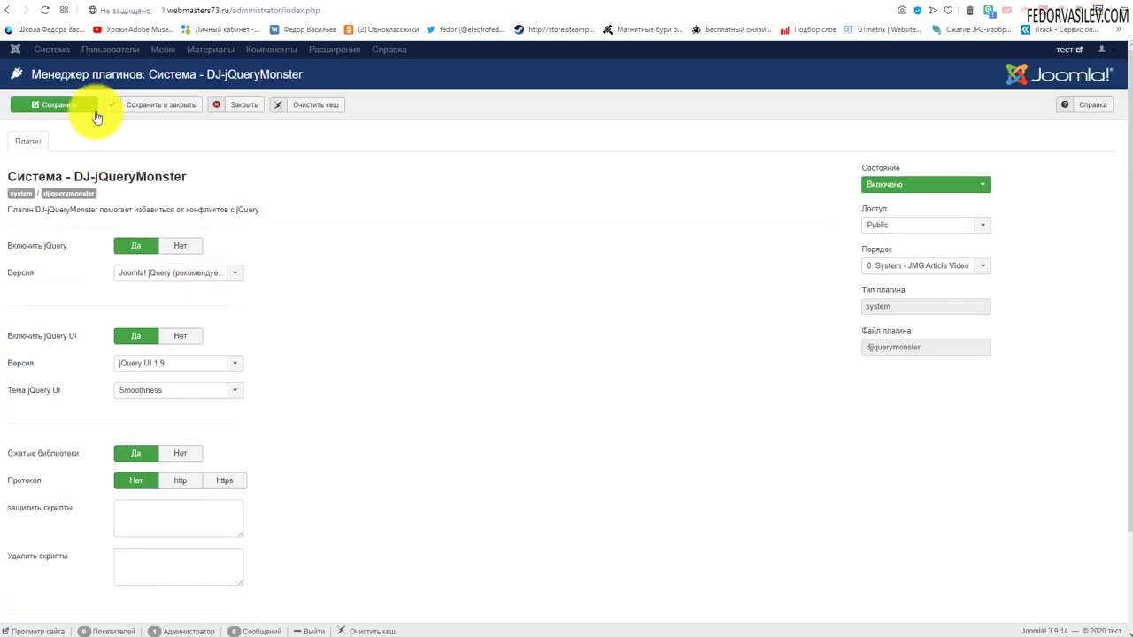
click(83, 105)
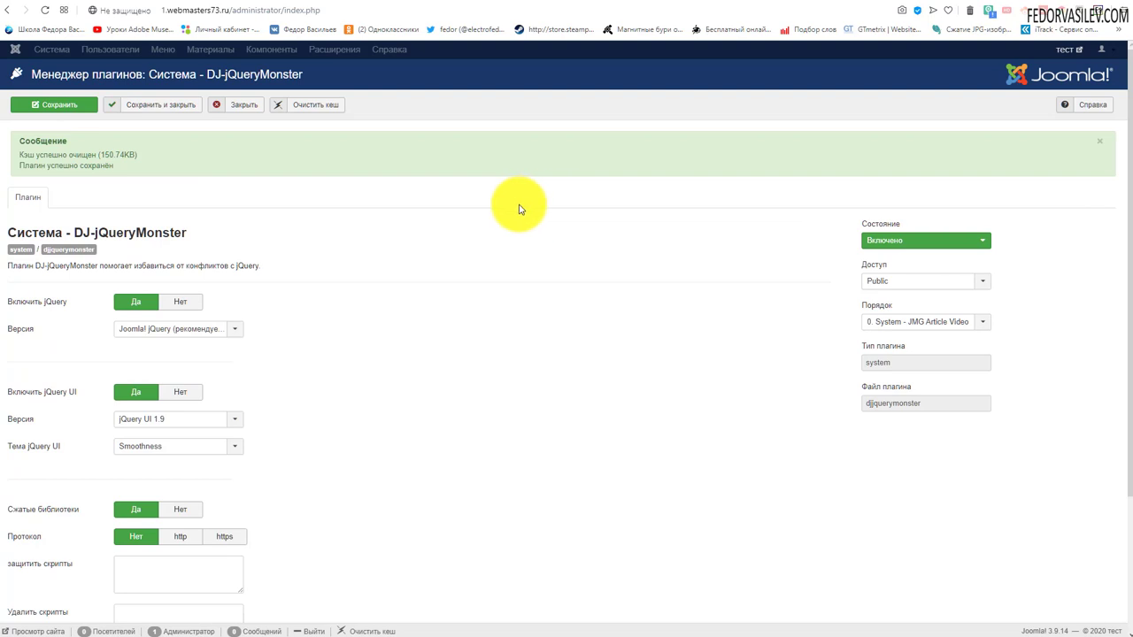
Step: Switch to the live home page, reload it to recheck the console for errors, and close the developer tools
click(1018, 3)
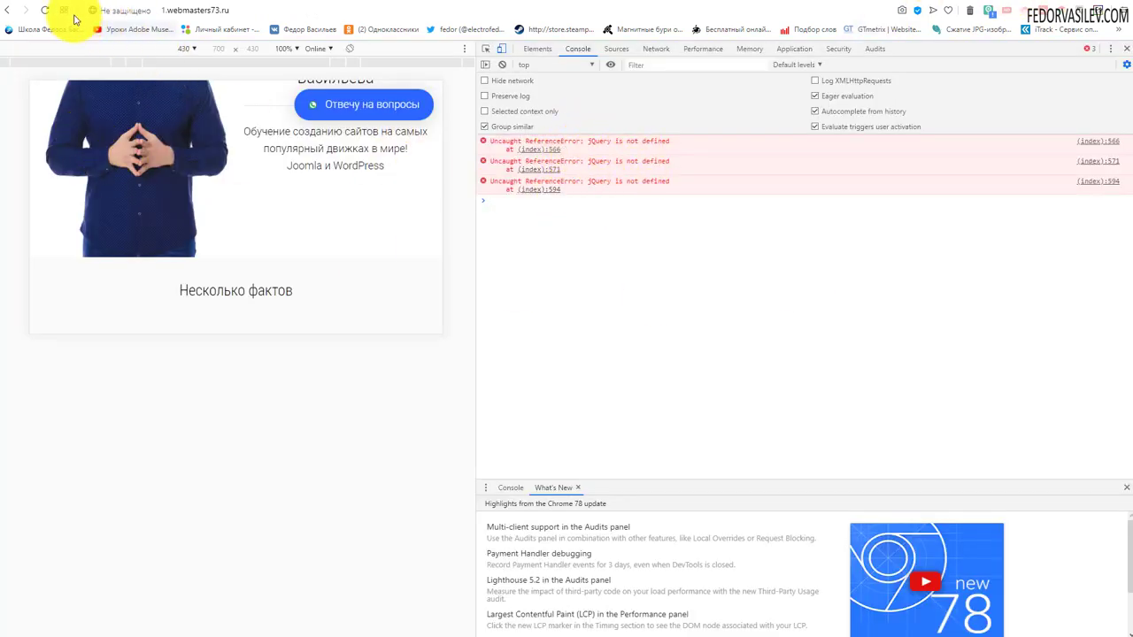
click(49, 12)
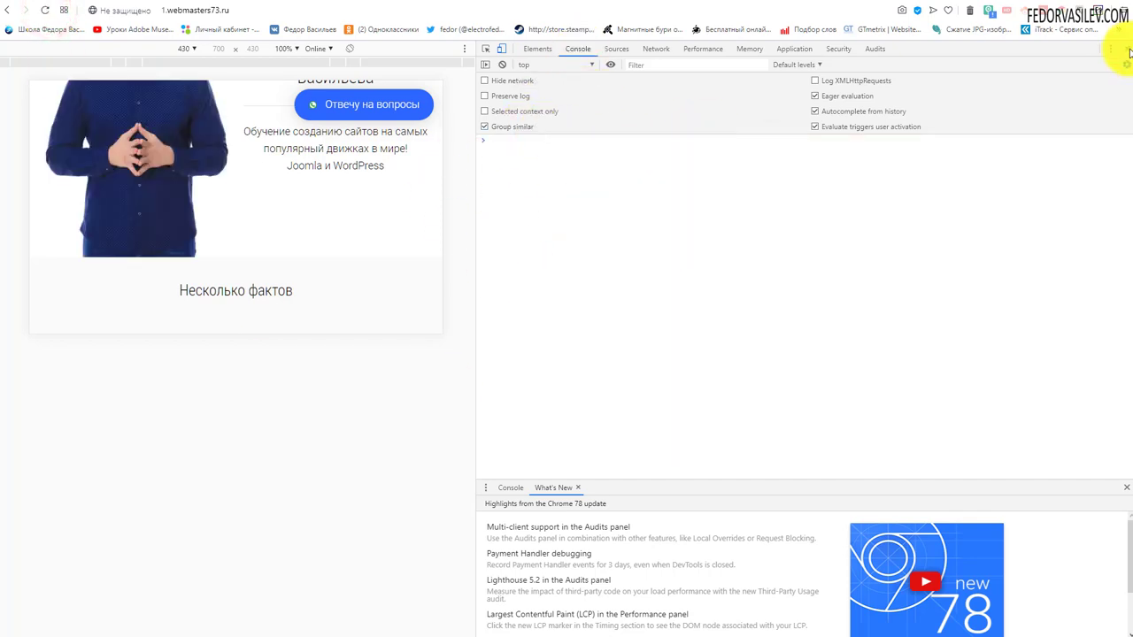
click(1126, 50)
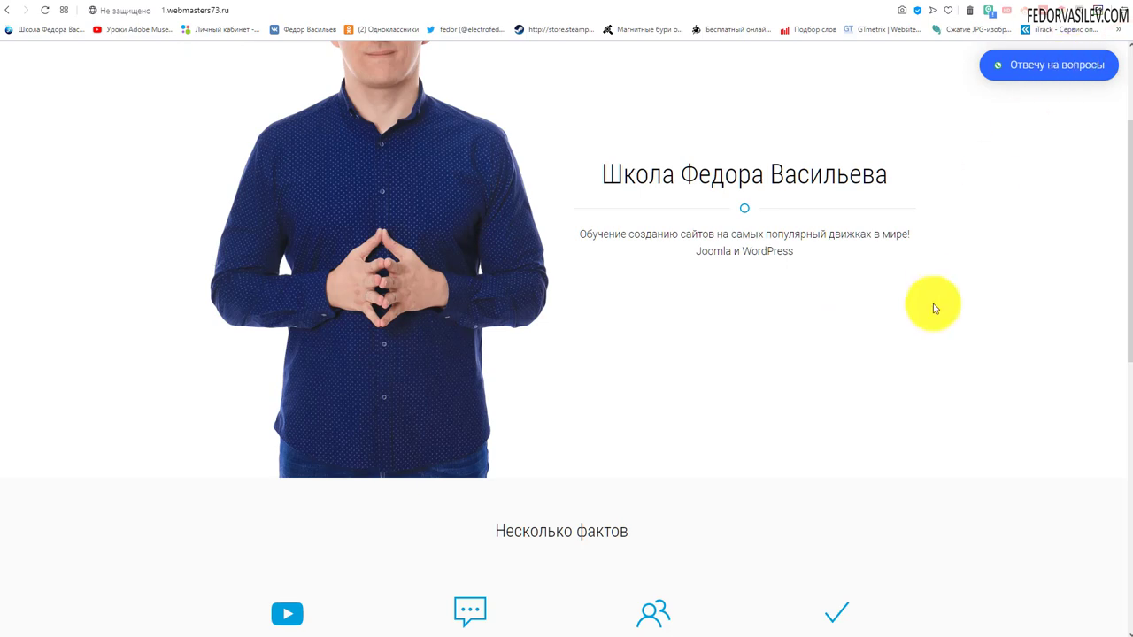
Step: Toggle the chat popup on the live home page to test that it opens and closes
scroll(885, 301, up, 2)
scroll(792, 278, down, 4)
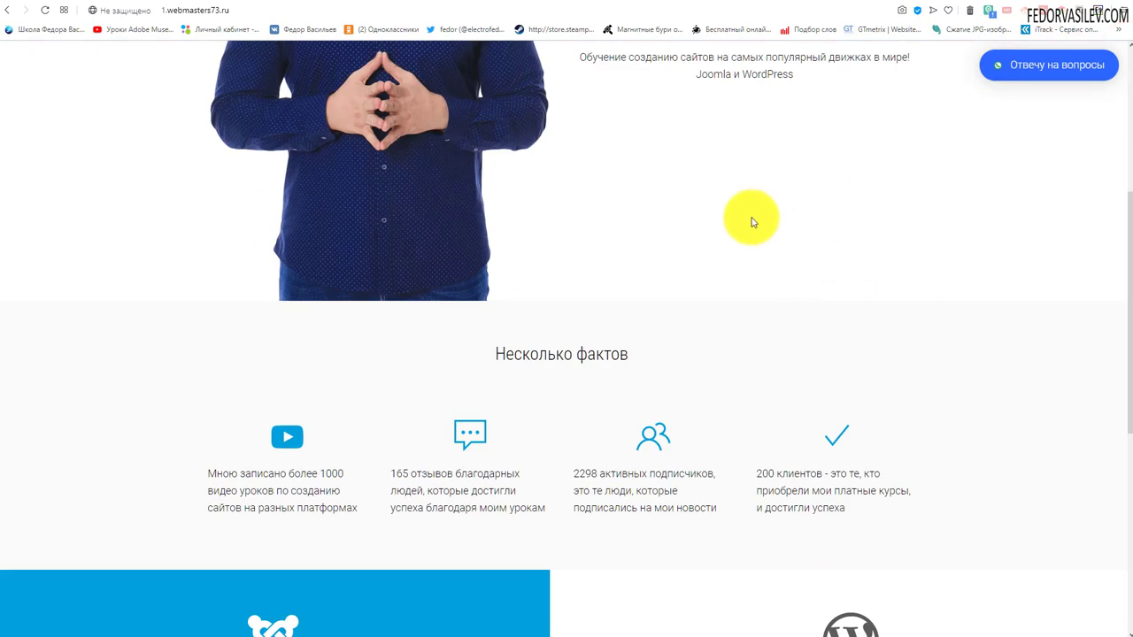
scroll(973, 133, up, 2)
click(1013, 70)
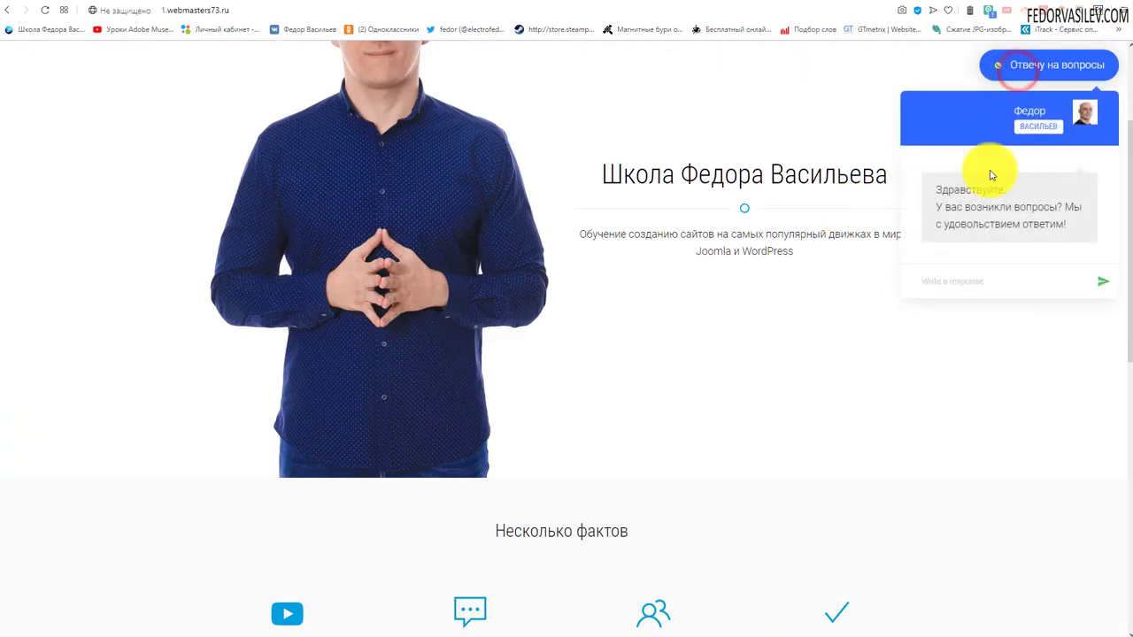
click(1033, 71)
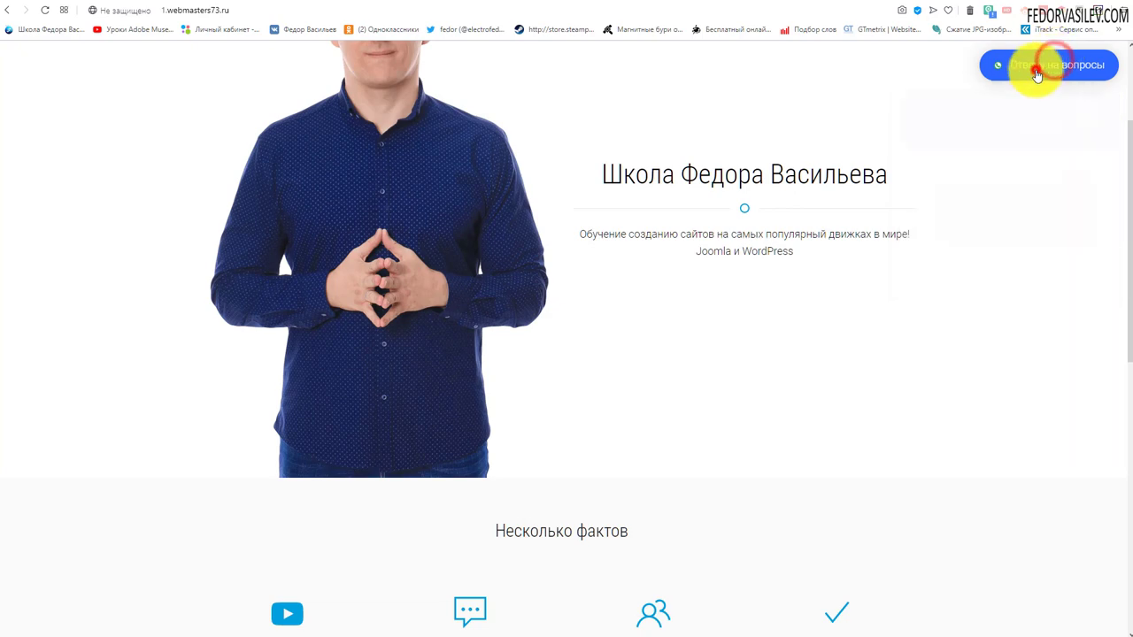
click(1026, 64)
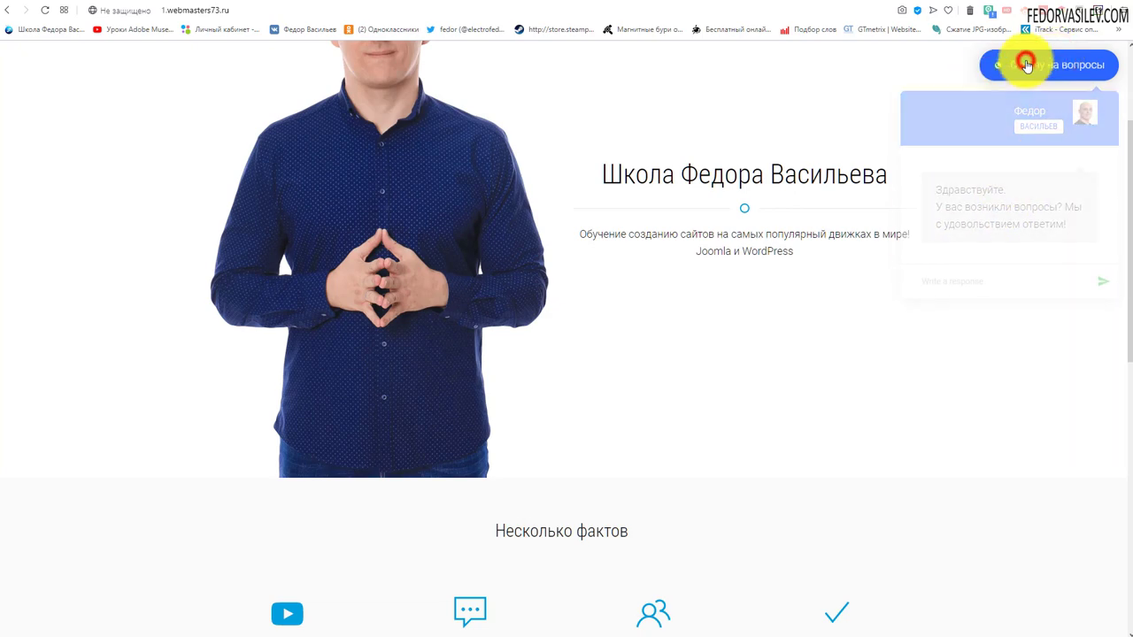
scroll(980, 230, up, 2)
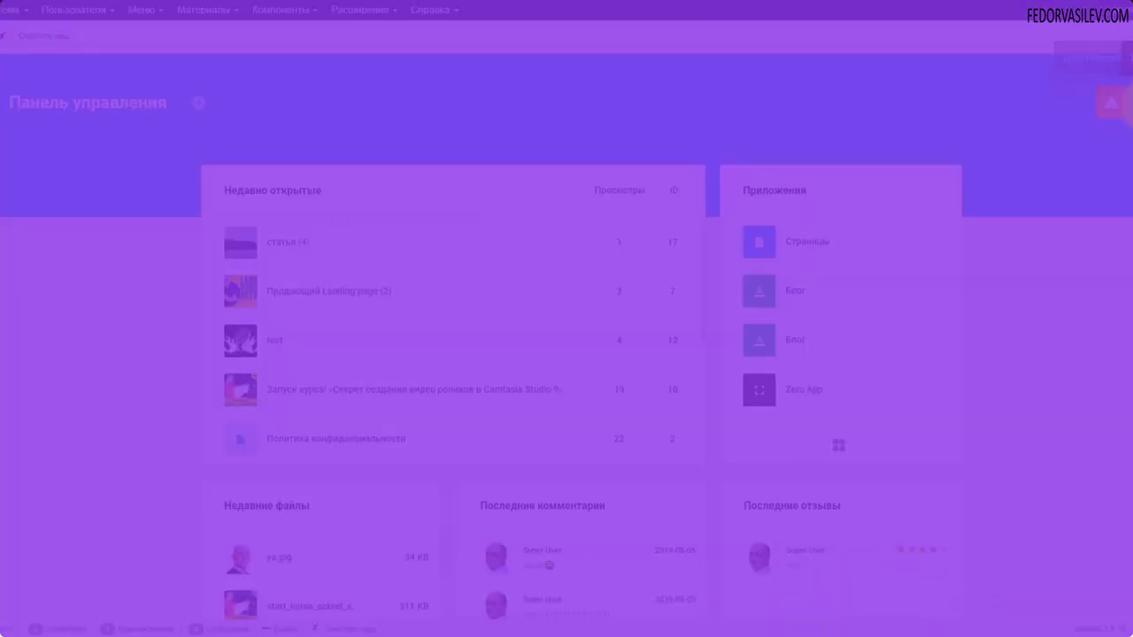
click(1121, 108)
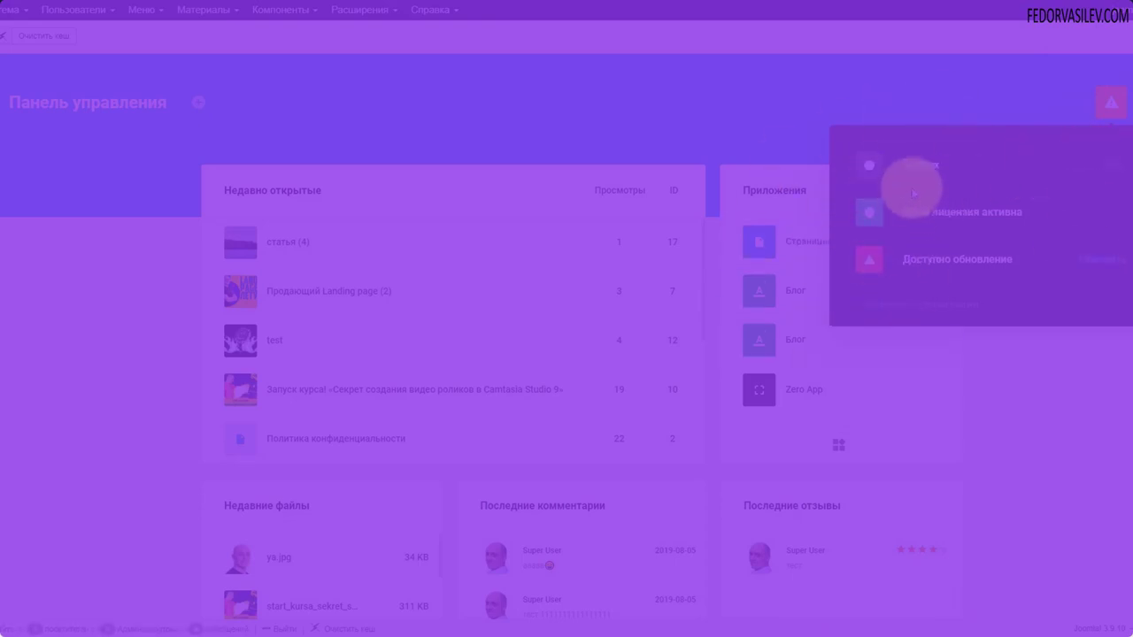
click(917, 170)
click(20, 210)
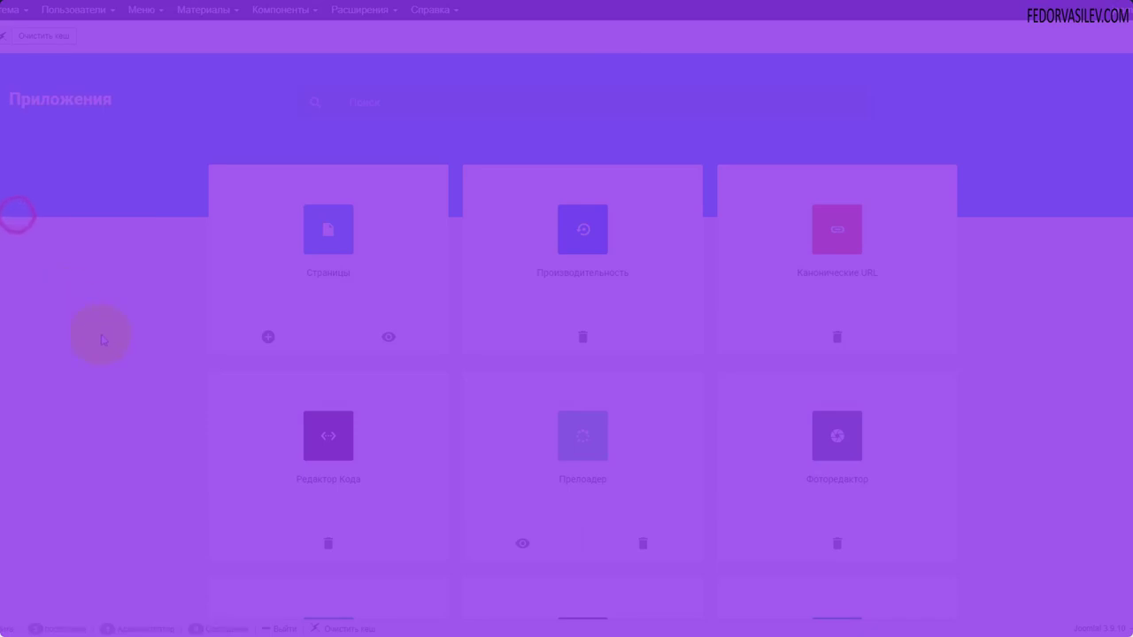
click(336, 381)
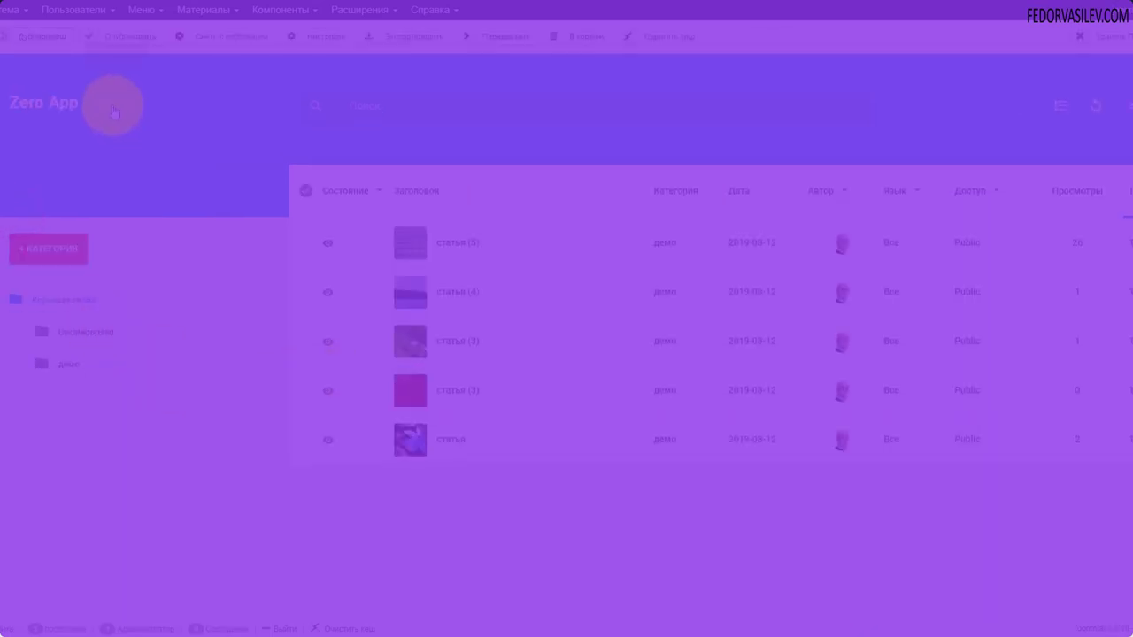
click(110, 102)
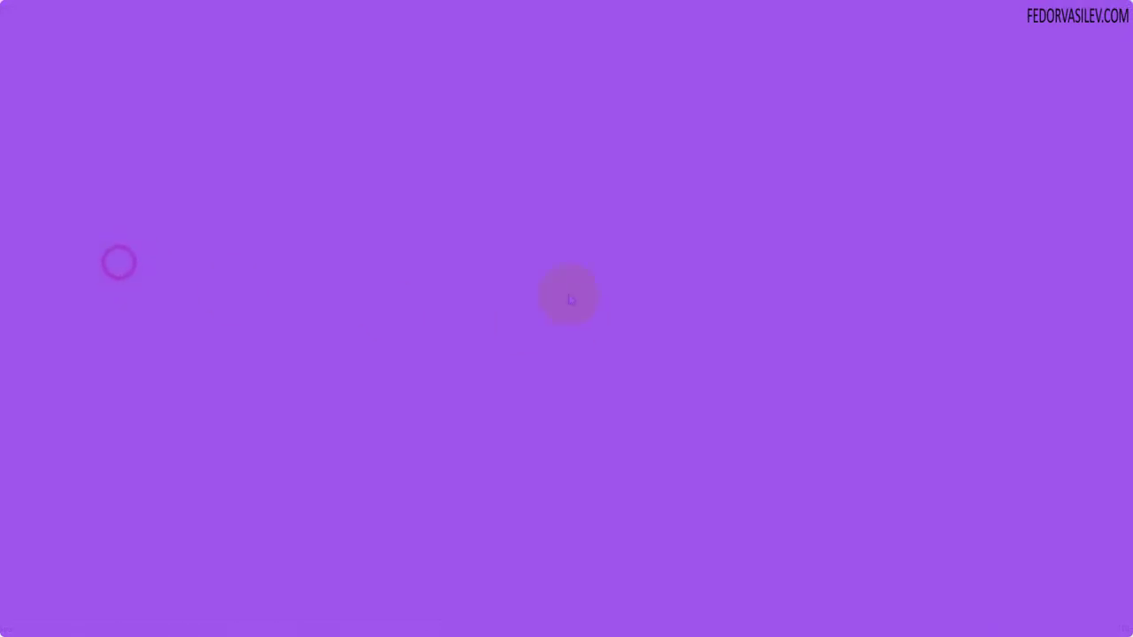